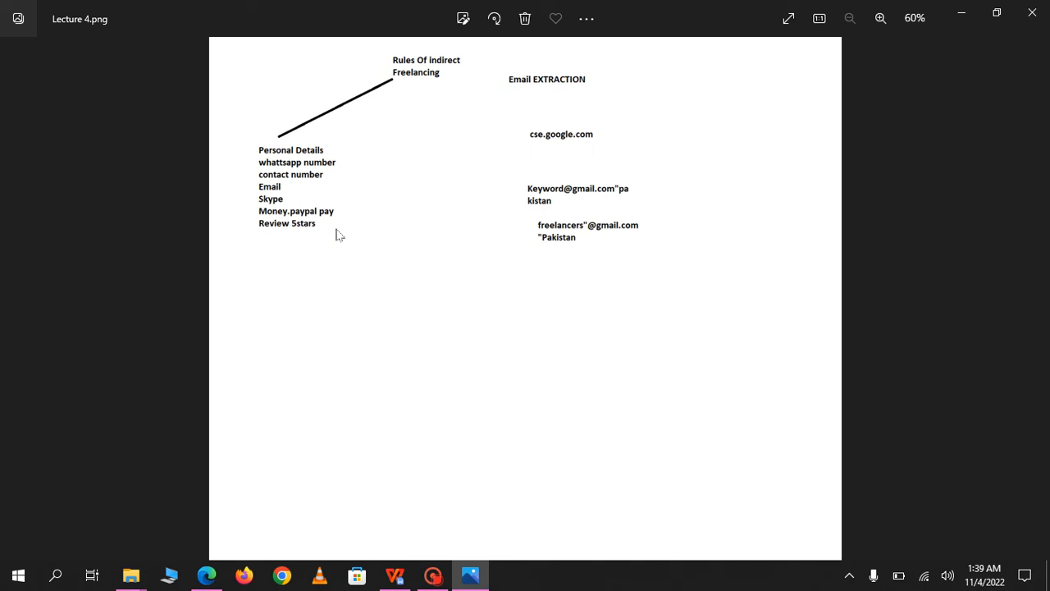
Step: Switch to the Edge browser, open Google and search for "google docs"
click(394, 575)
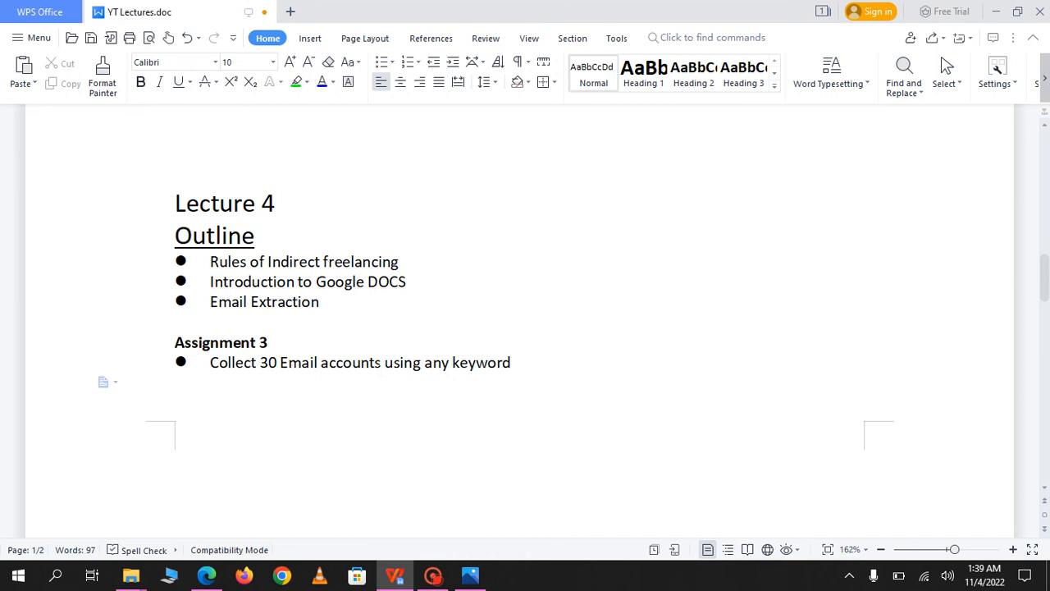
click(208, 576)
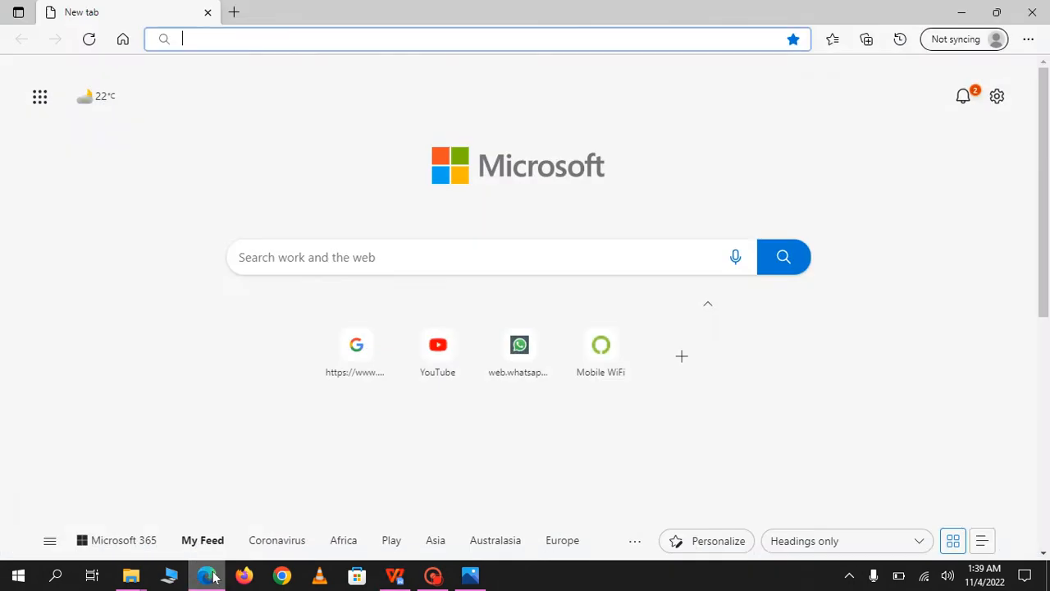
click(358, 343)
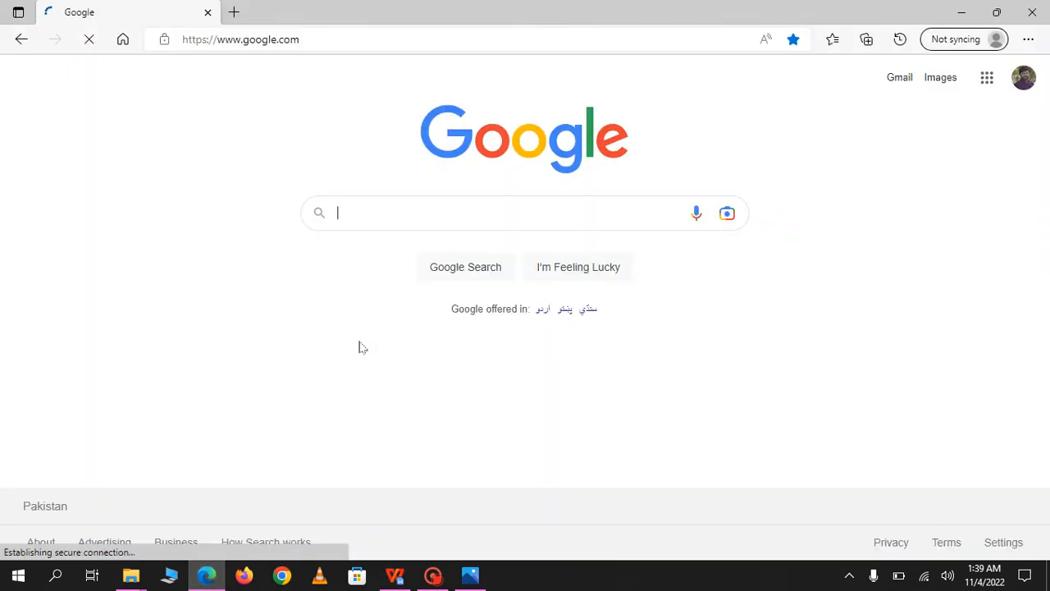
click(445, 213)
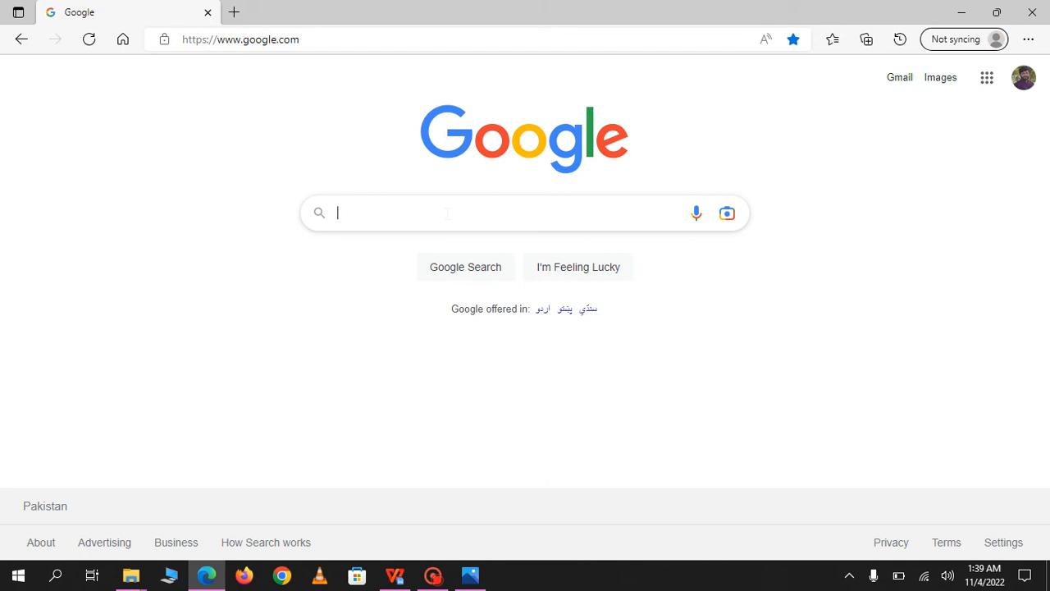
text(googleb)
key(BackSpace)
text(docs)
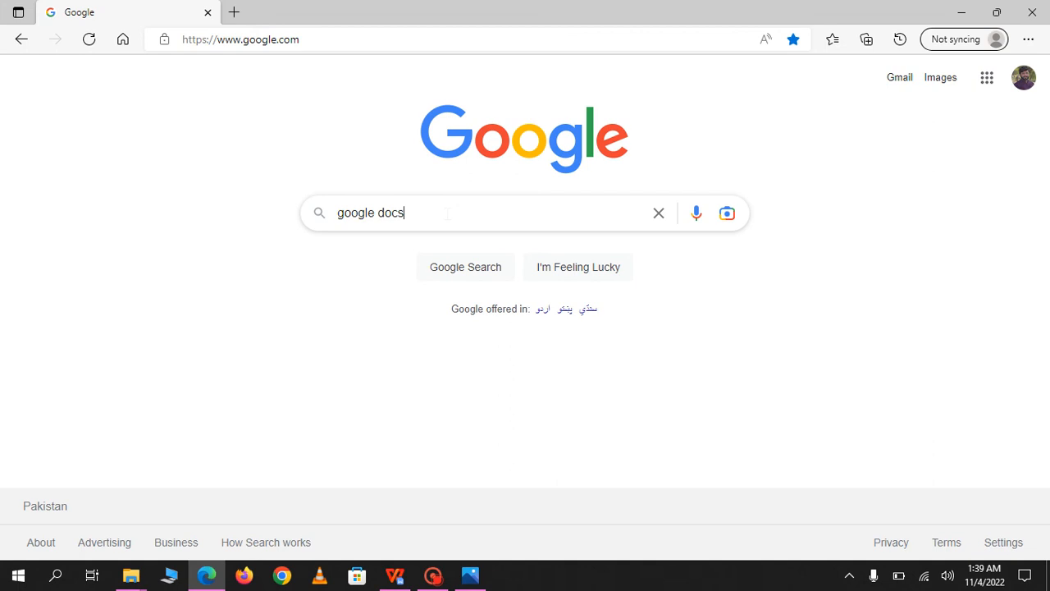
key(Return)
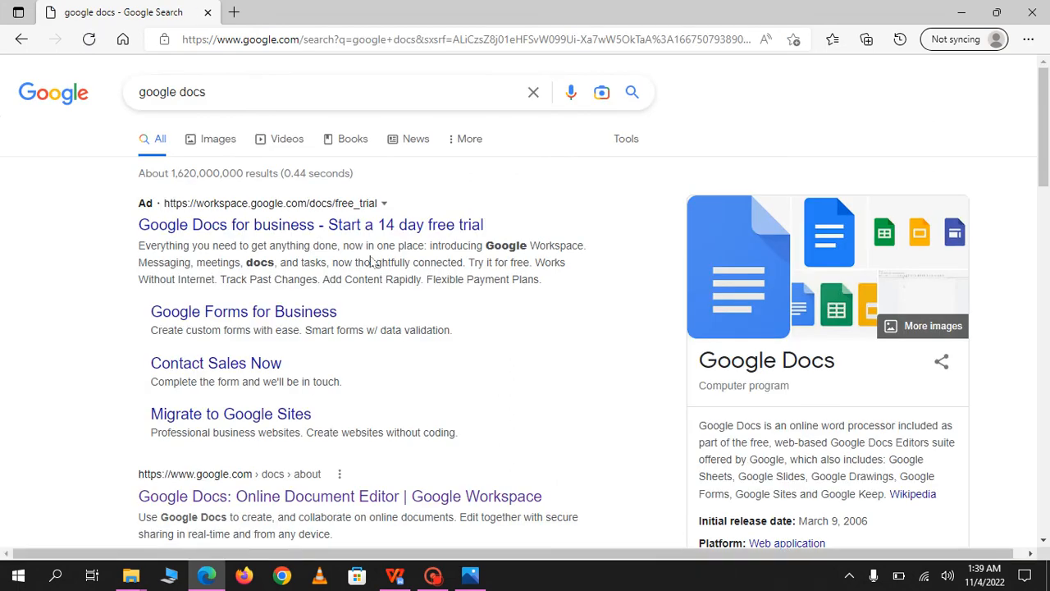
Step: Open the Google Docs: Online Document Editor result, go to Docs and dismiss the welcome message
scroll(389, 279, down, 2)
scroll(389, 279, down, 1)
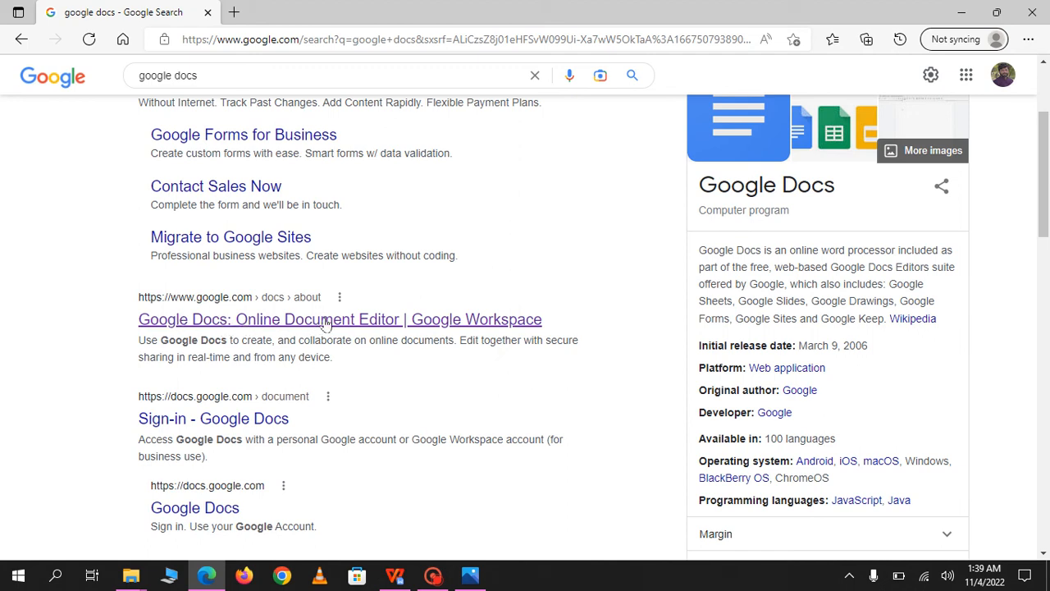
click(380, 319)
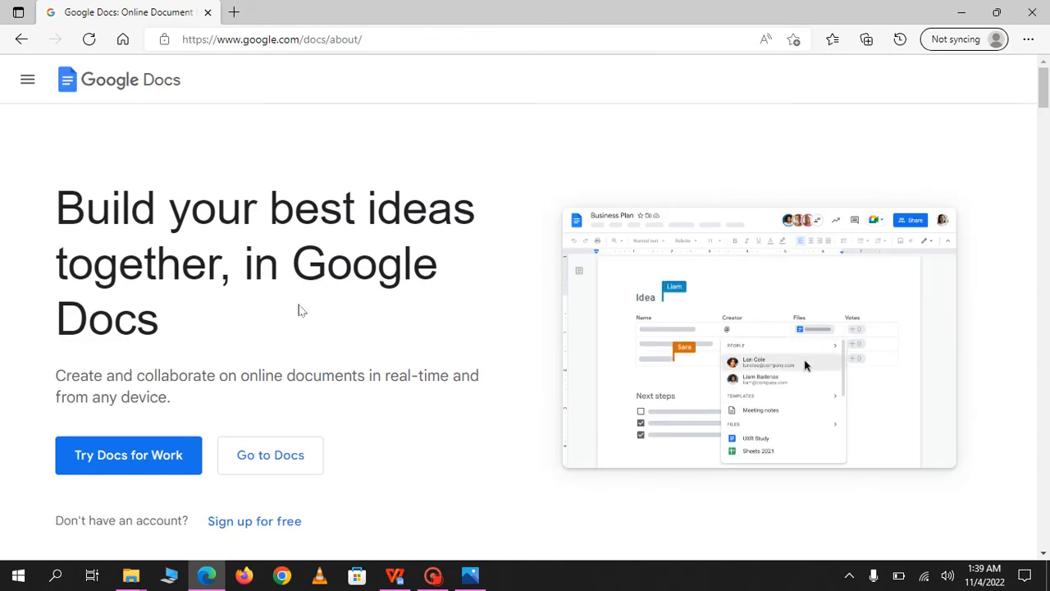
scroll(525, 295, down, 2)
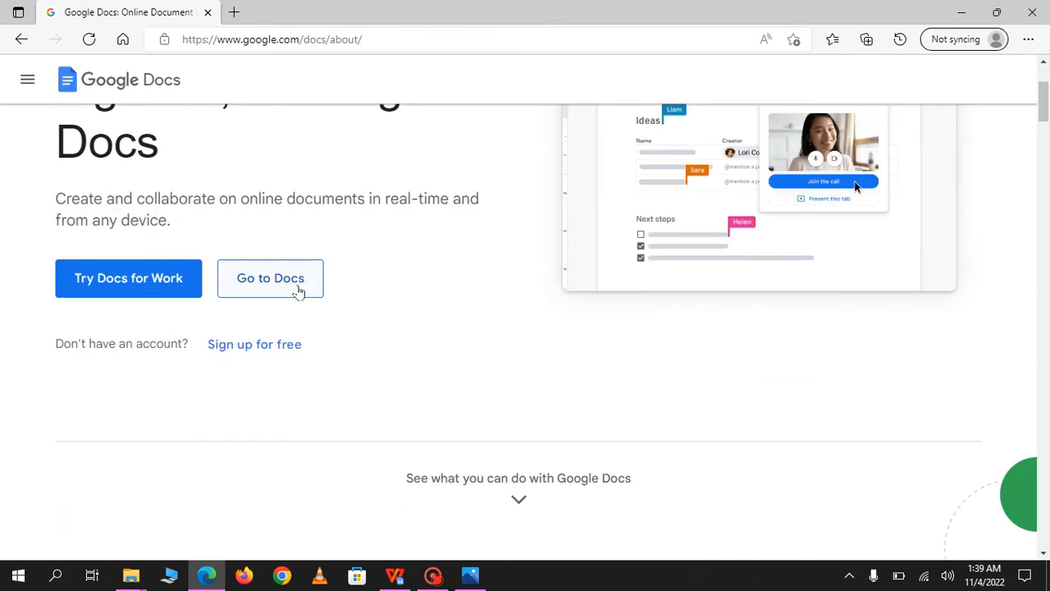
click(297, 285)
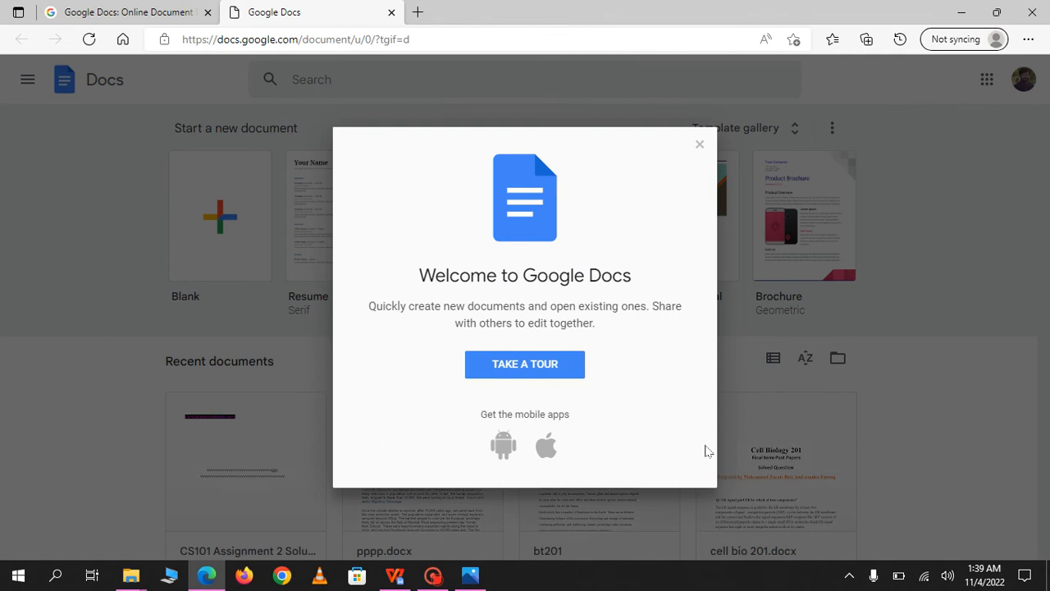
key(Escape)
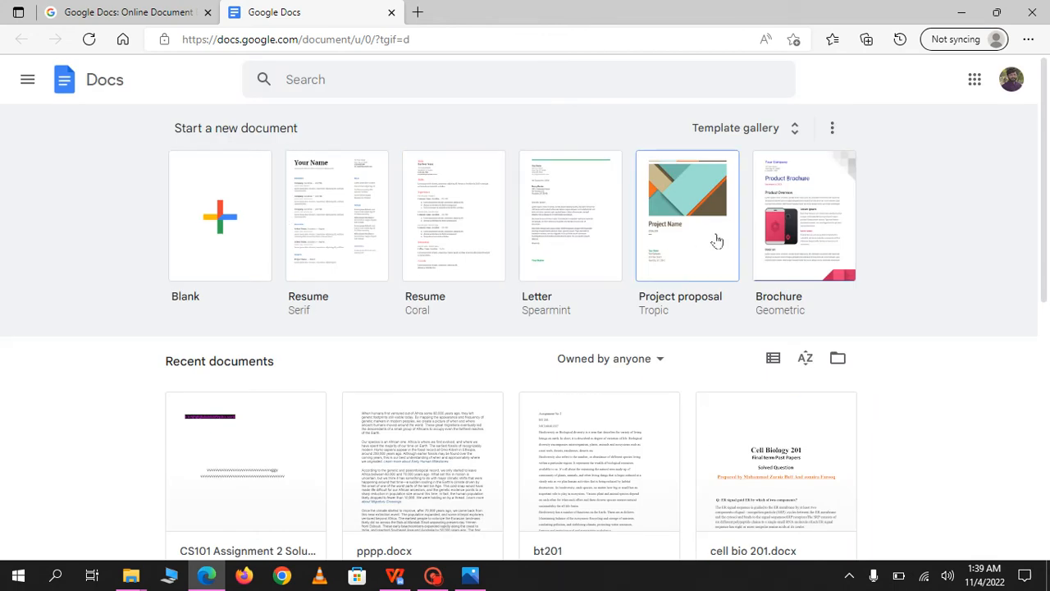
Step: Create a new blank document and dismiss the Meet promotion
scroll(812, 279, down, 2)
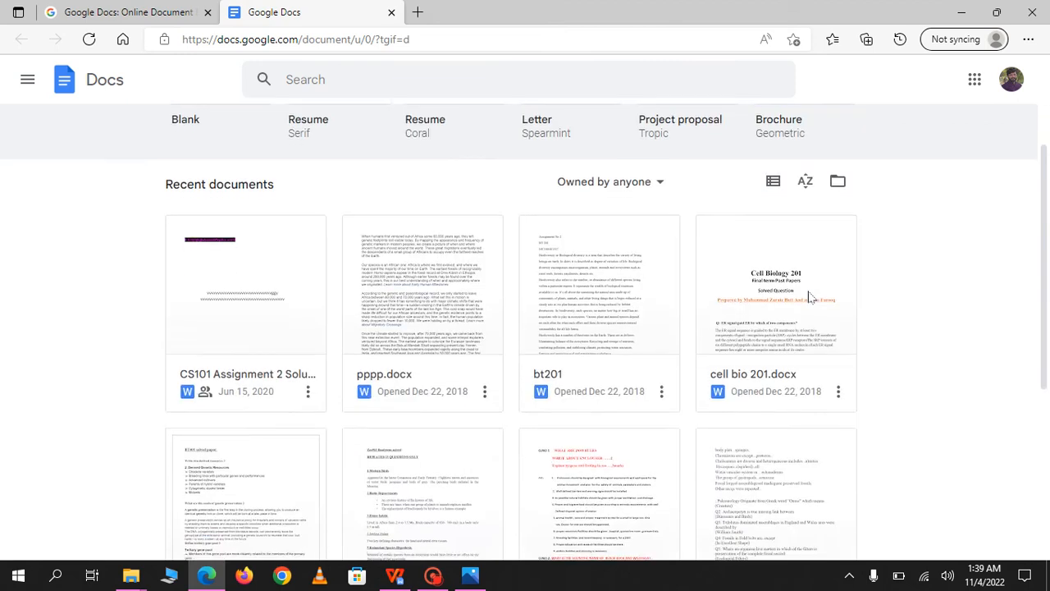
scroll(607, 296, up, 2)
click(246, 250)
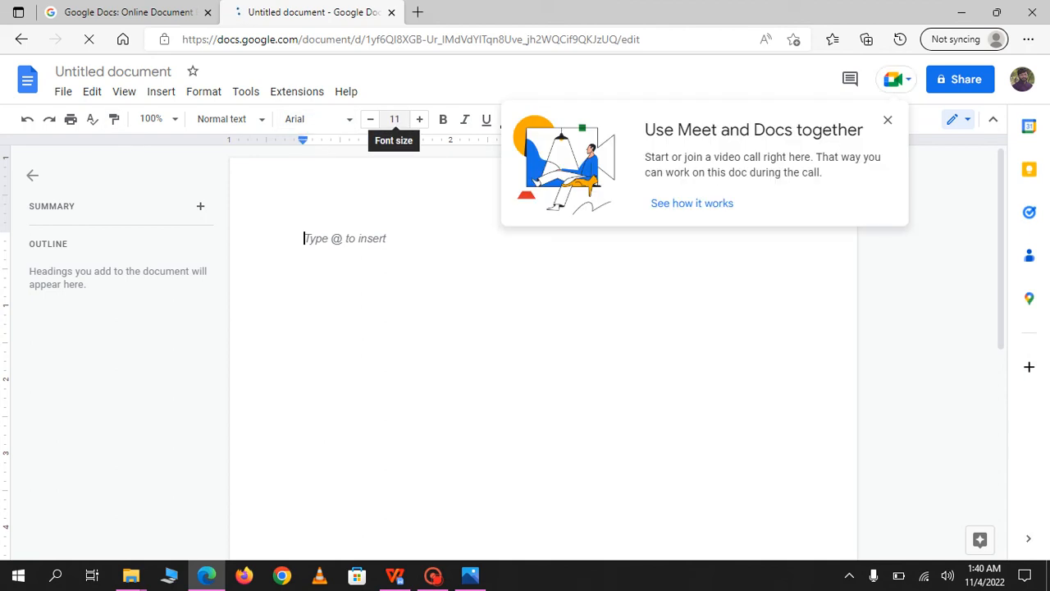
click(888, 120)
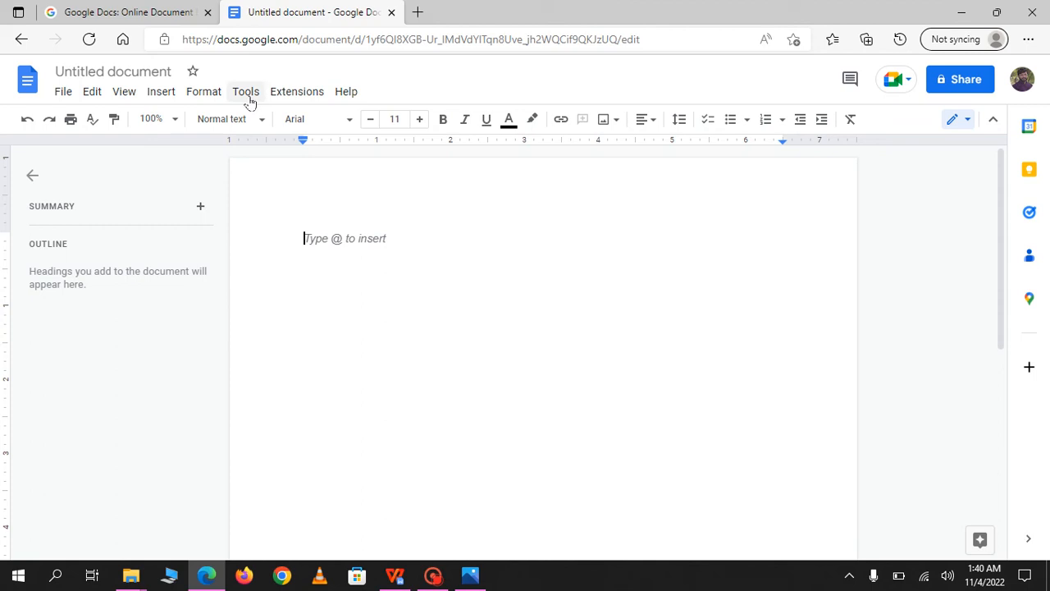
Step: Review the insert, text formatting, bullets and numbering, tools and extensions options available for the document
click(164, 92)
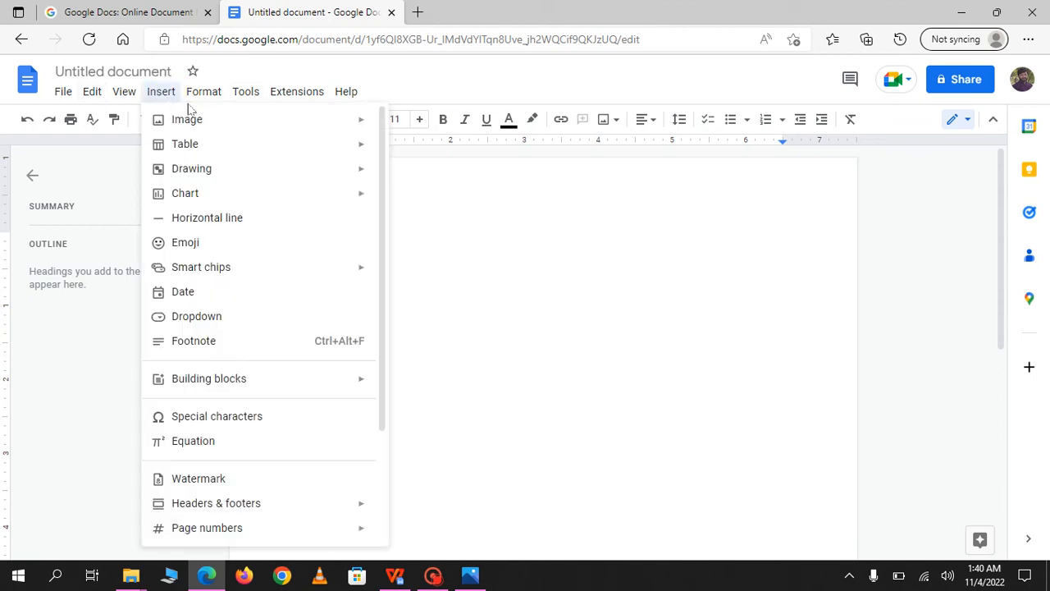
mouse_move(201, 123)
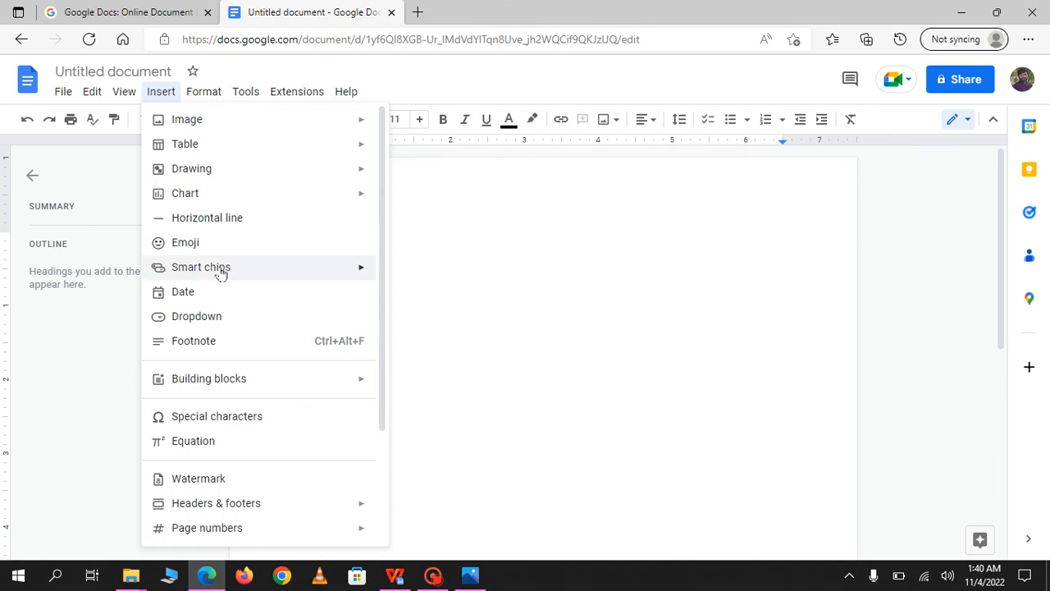
scroll(229, 459, down, 3)
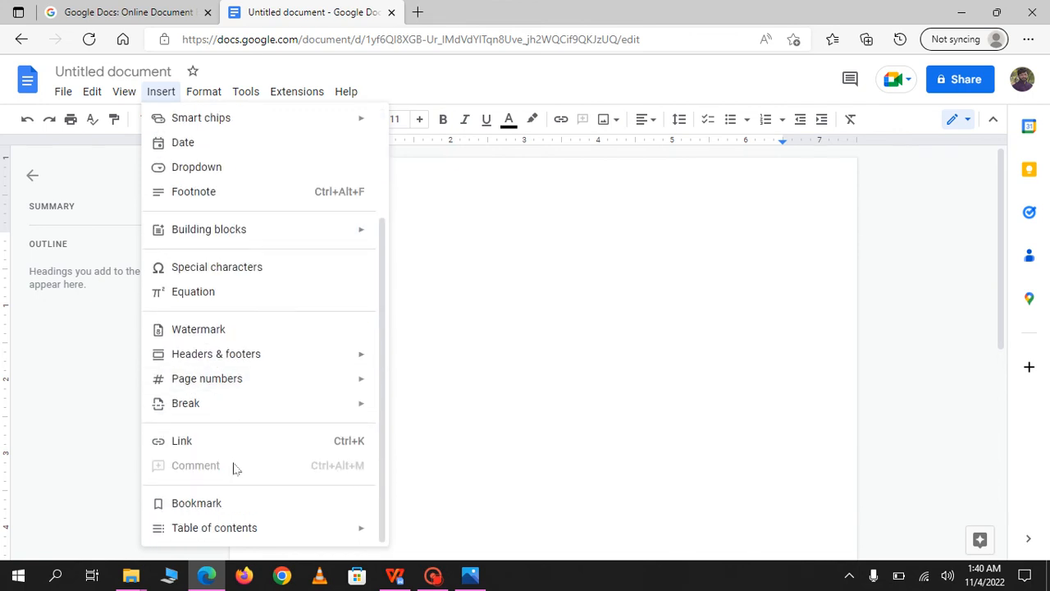
scroll(251, 460, up, 3)
click(210, 97)
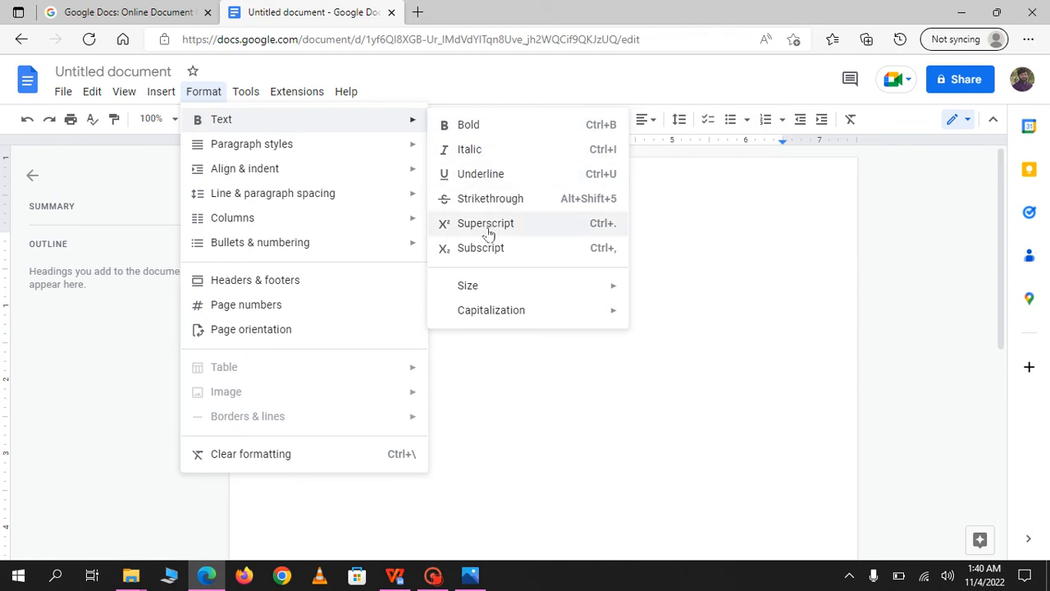
mouse_move(307, 251)
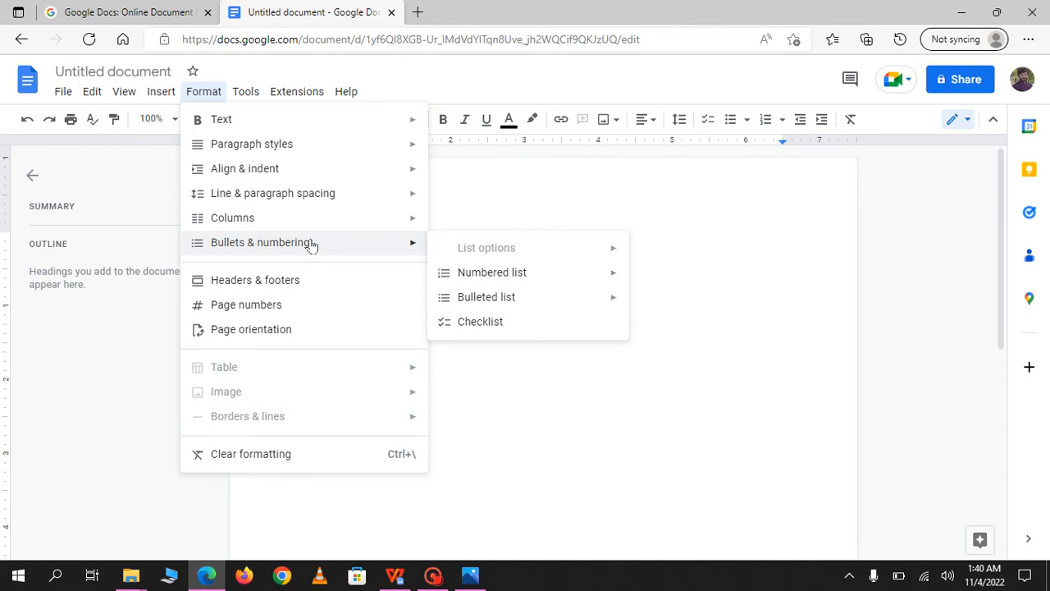
click(246, 93)
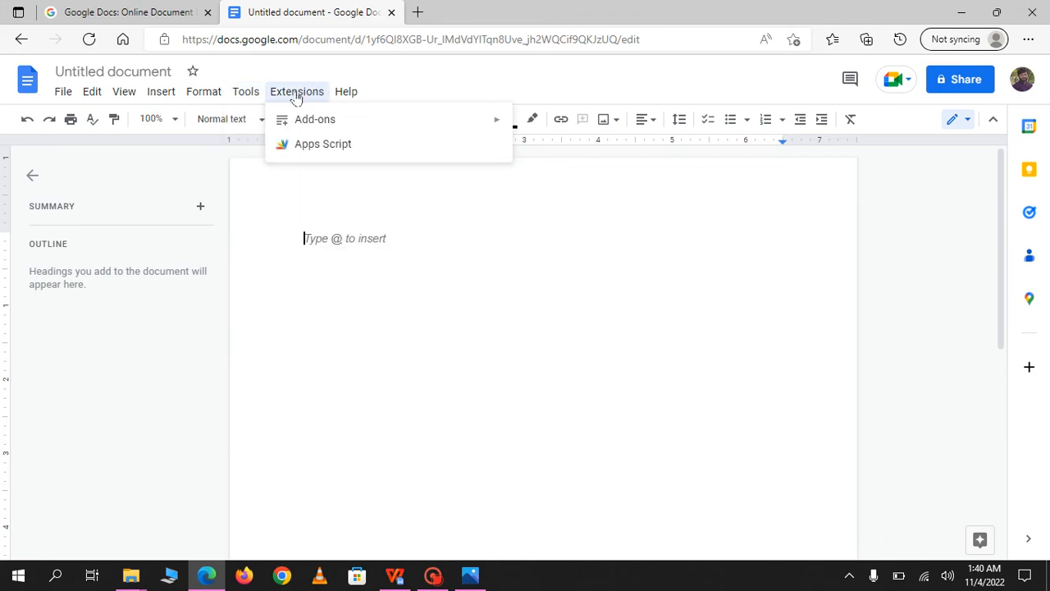
mouse_move(276, 97)
mouse_move(89, 91)
Step: Enter "Lecture No 3" as the first line of the blank document and start a new line
click(611, 238)
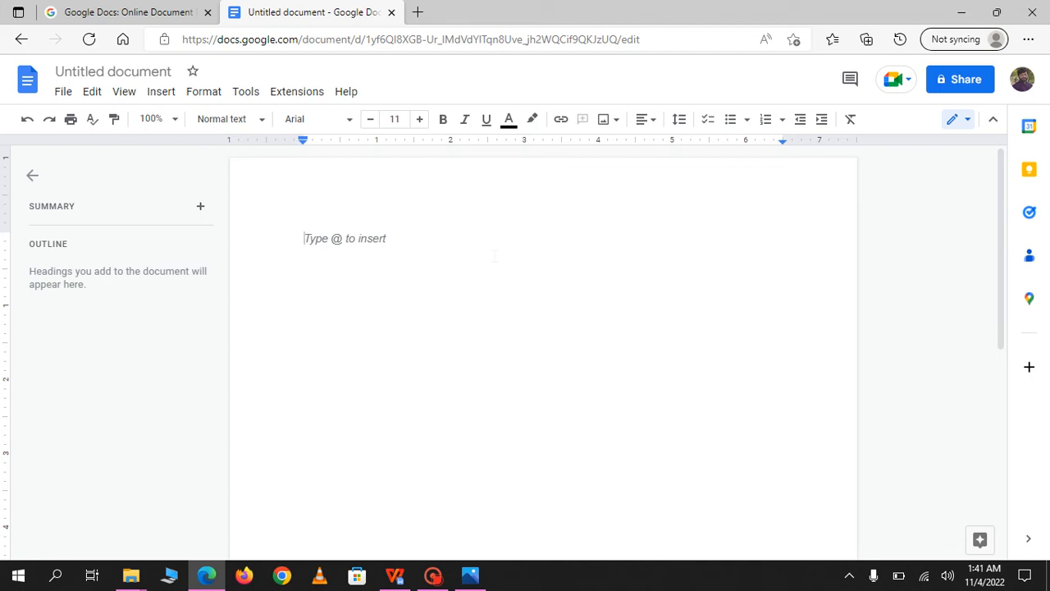
text(Lectur)
text(e )
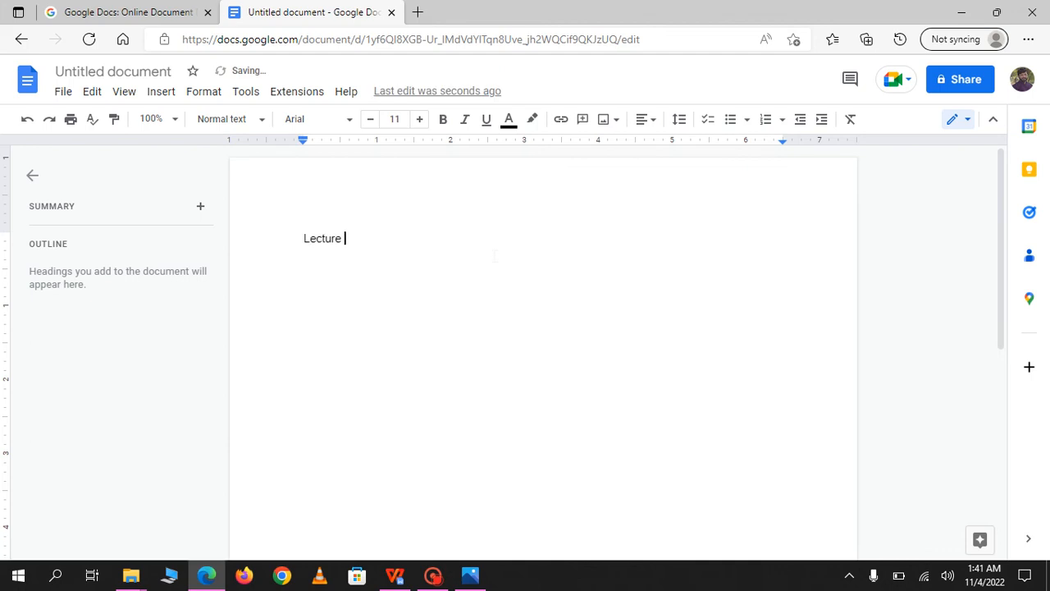
text(No 3)
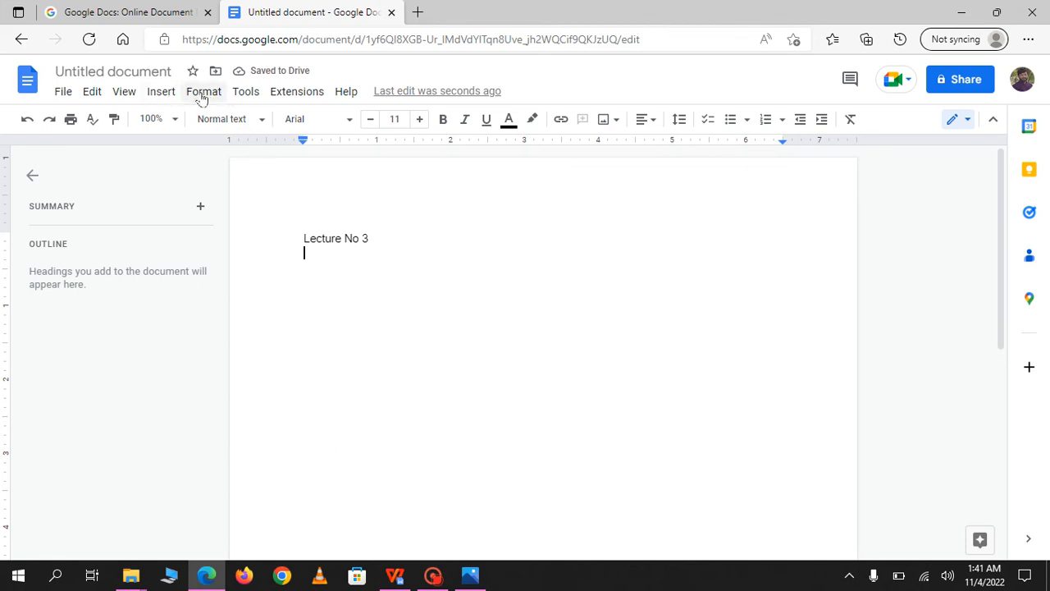
Step: Insert the image Lecture 3 from the computer's Desktop Hide > Freelancing folder below the "Lecture No 3" line
click(169, 94)
click(247, 117)
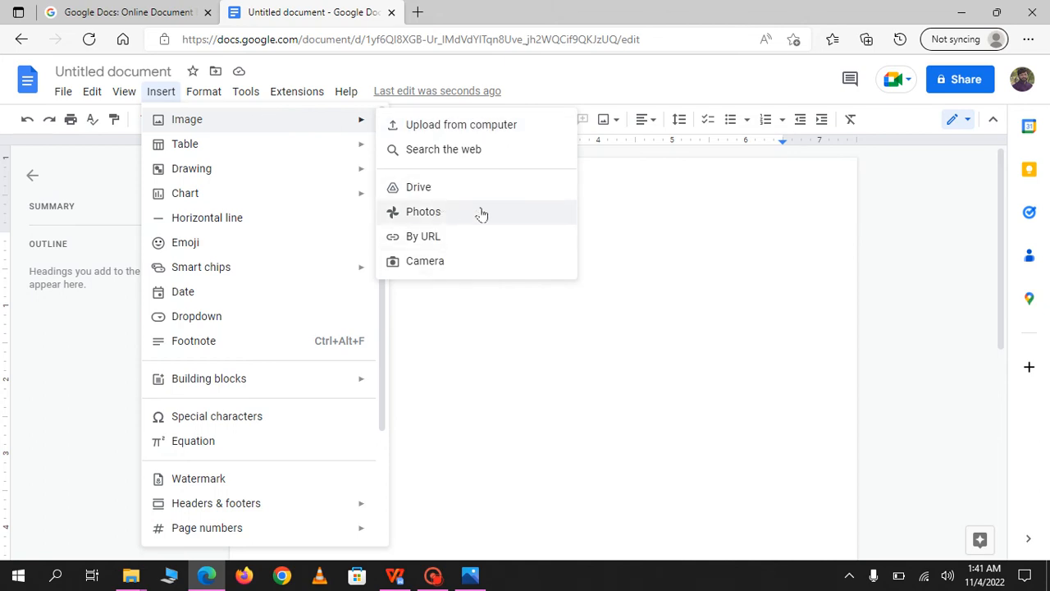
click(513, 127)
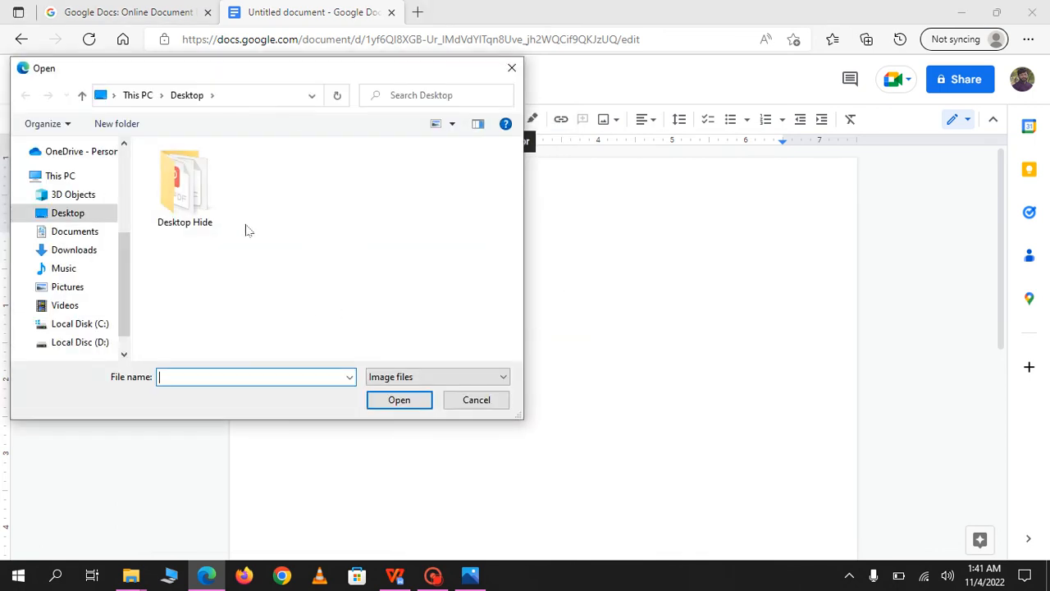
double_click(206, 219)
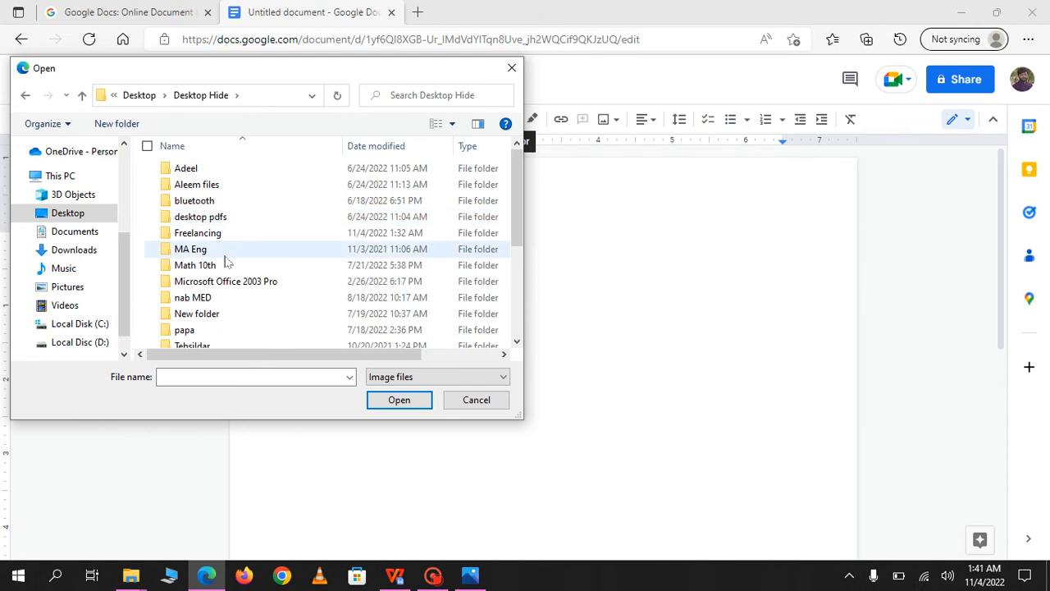
click(230, 236)
double_click(229, 237)
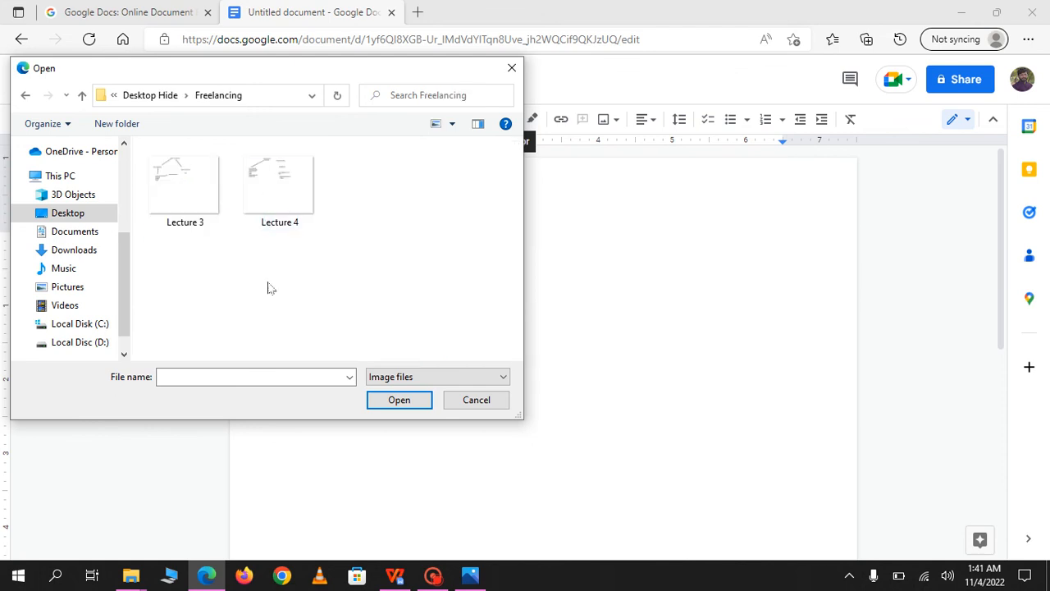
click(188, 183)
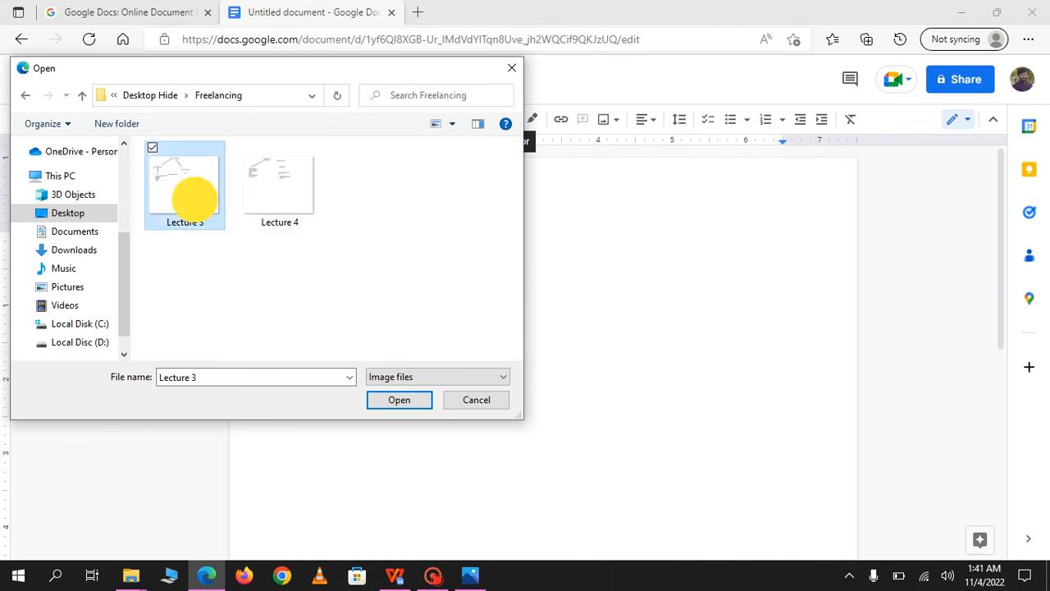
click(399, 399)
scroll(536, 358, up, 2)
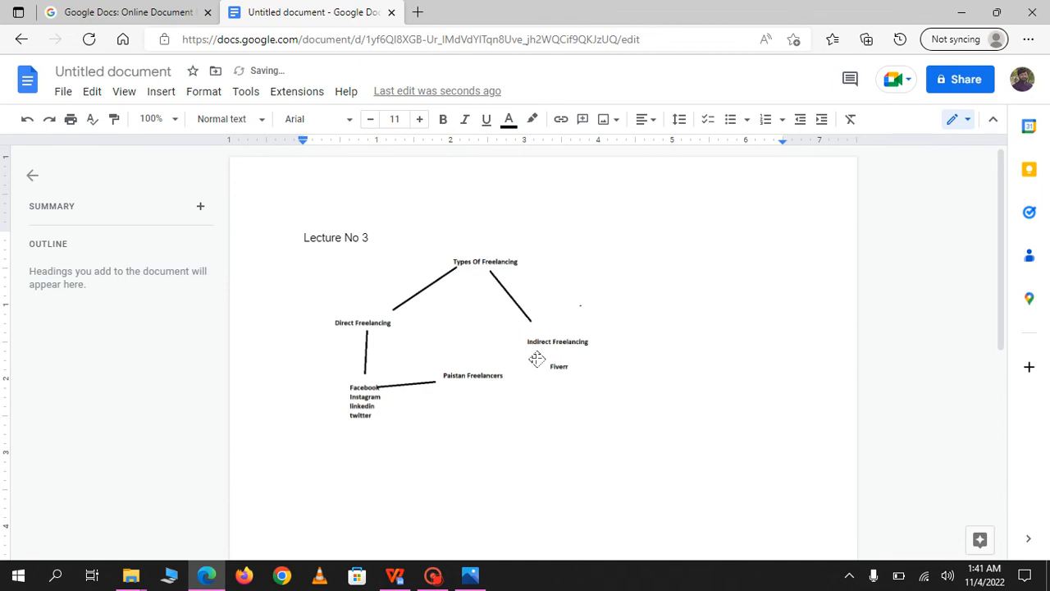
scroll(363, 368, down, 2)
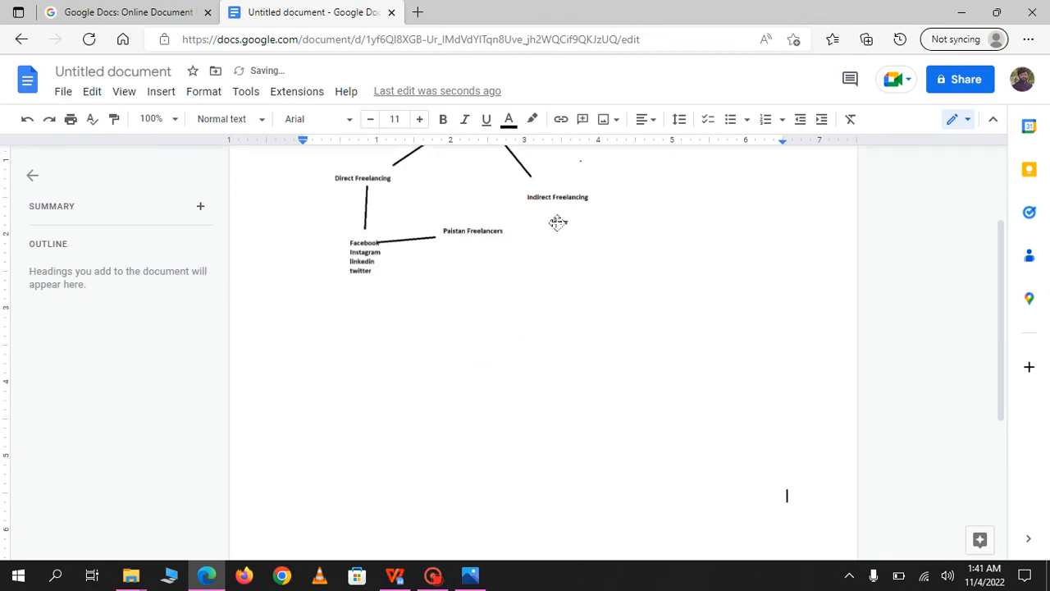
scroll(555, 288, down, 4)
scroll(511, 300, up, 6)
click(382, 236)
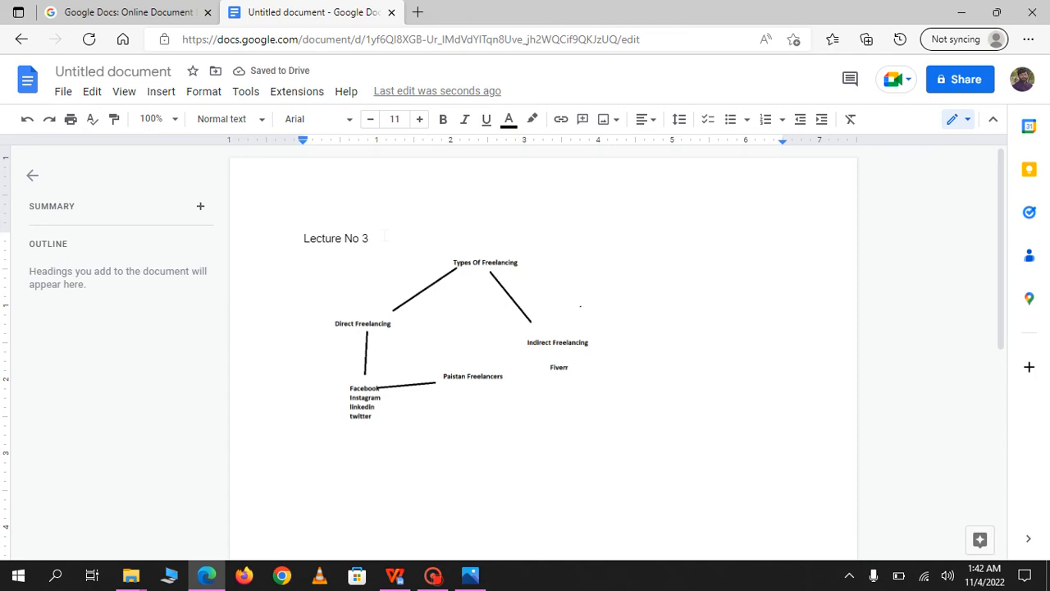
scroll(389, 262, down, 2)
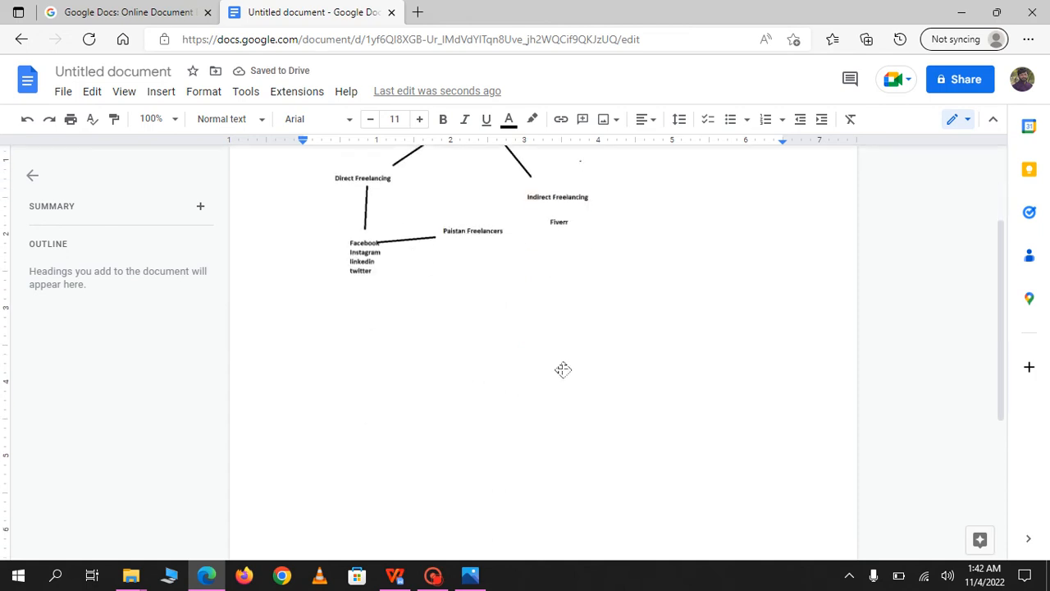
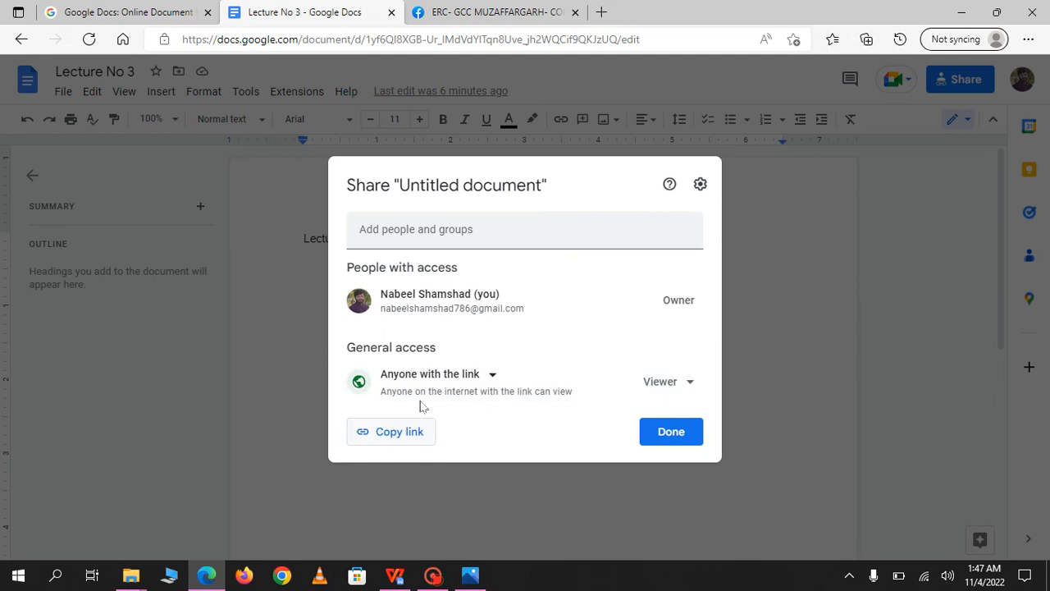
Step: Set the document's general access to Restricted in its sharing settings
click(464, 374)
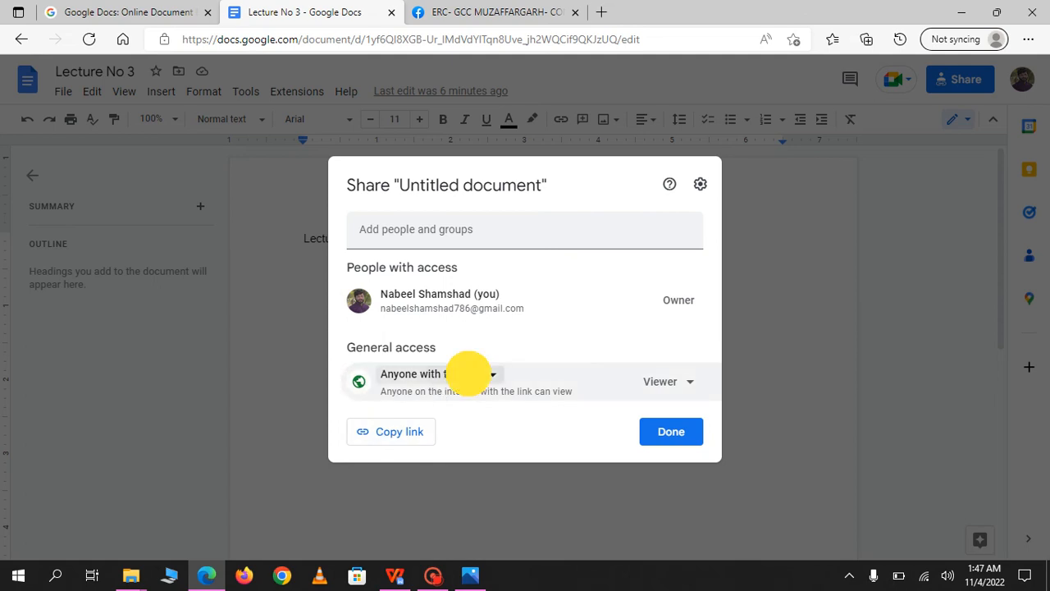
click(448, 408)
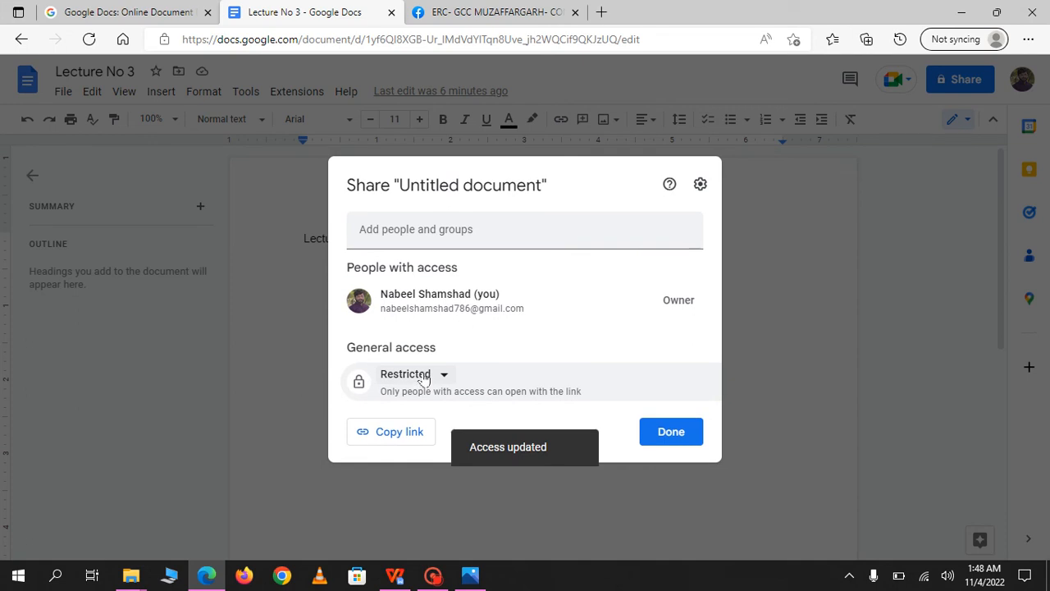
Step: Set the document's general access to Anyone with the link, copy the sharing link and close the sharing settings
click(423, 377)
click(478, 447)
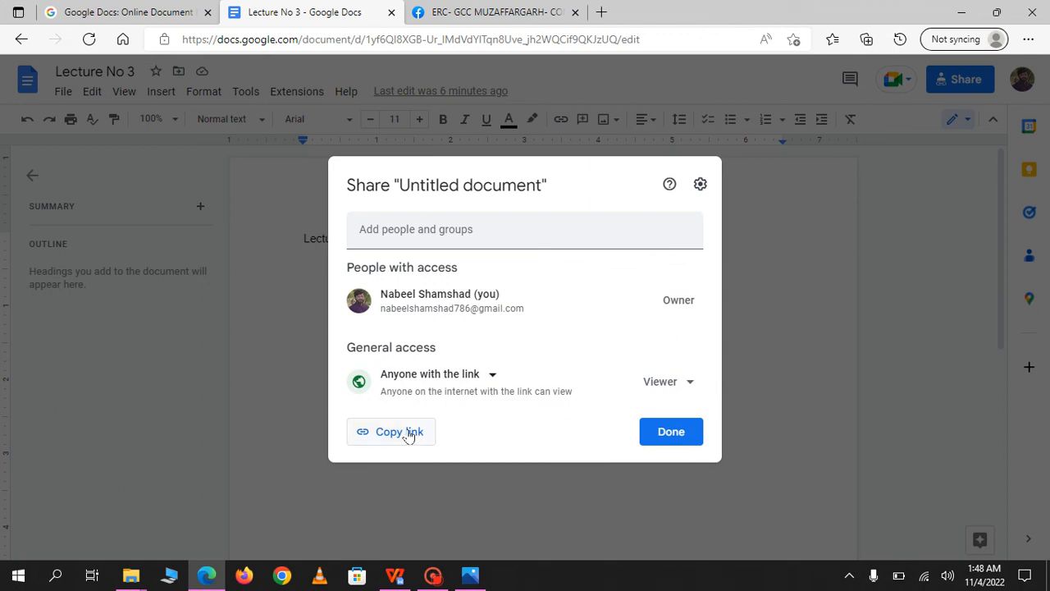
click(409, 435)
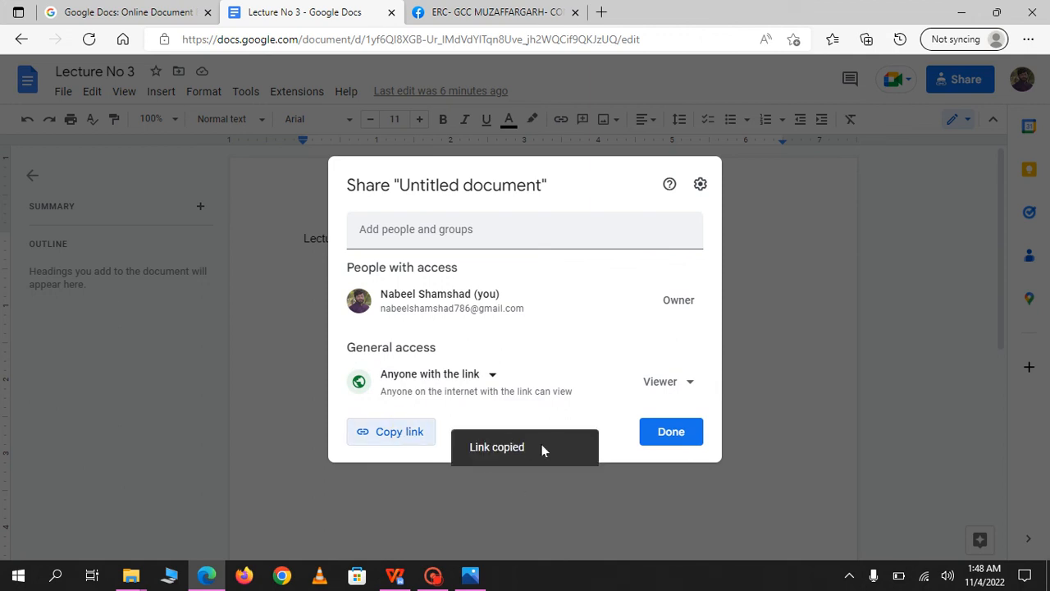
click(671, 431)
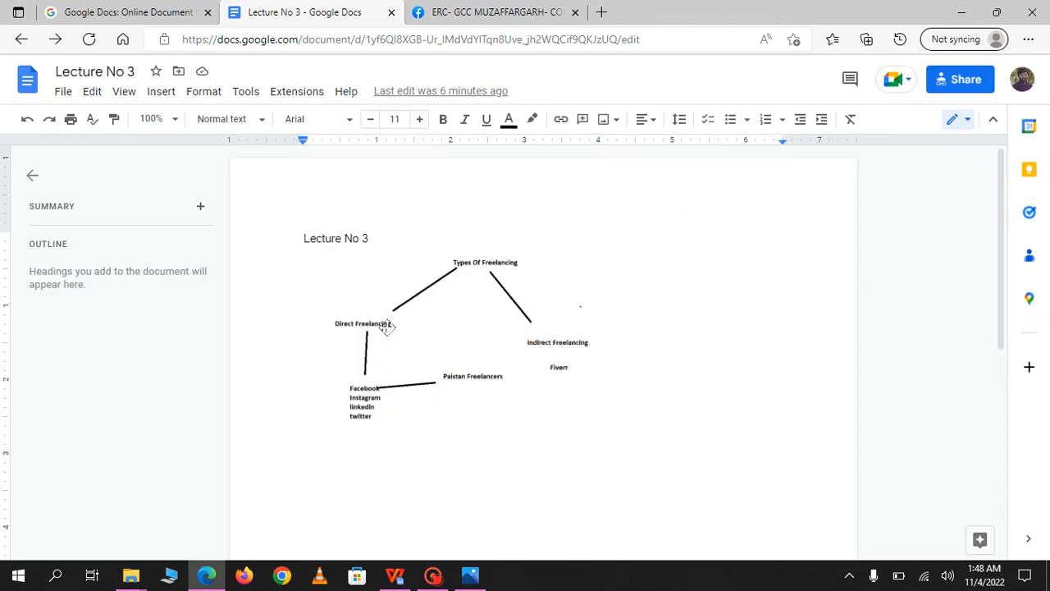
Step: Check the copied sharing link by opening it in a new browser tab, and close that tab
click(601, 11)
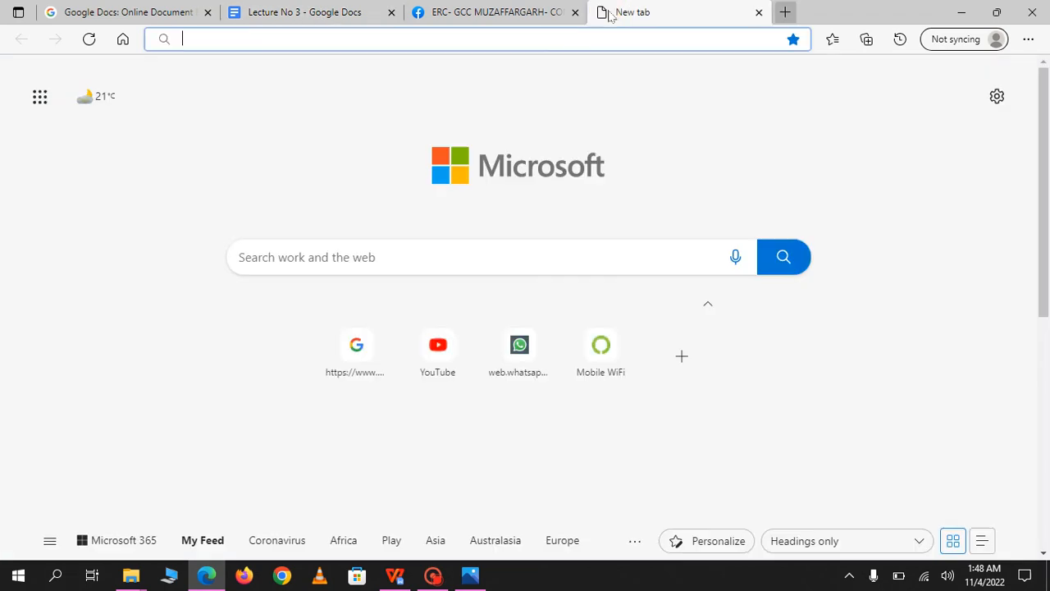
click(537, 40)
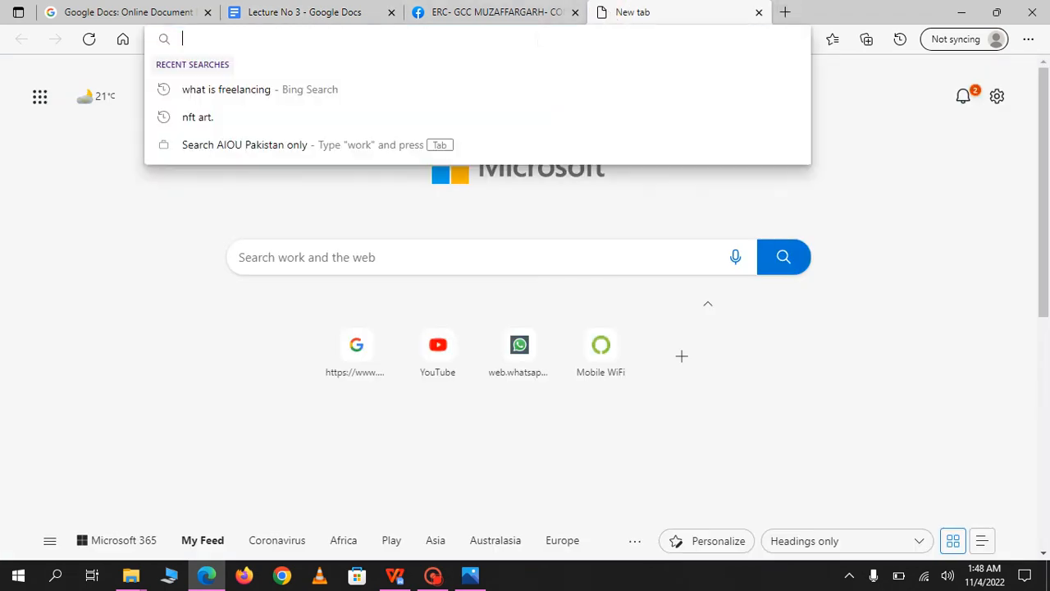
key(ctrl+v)
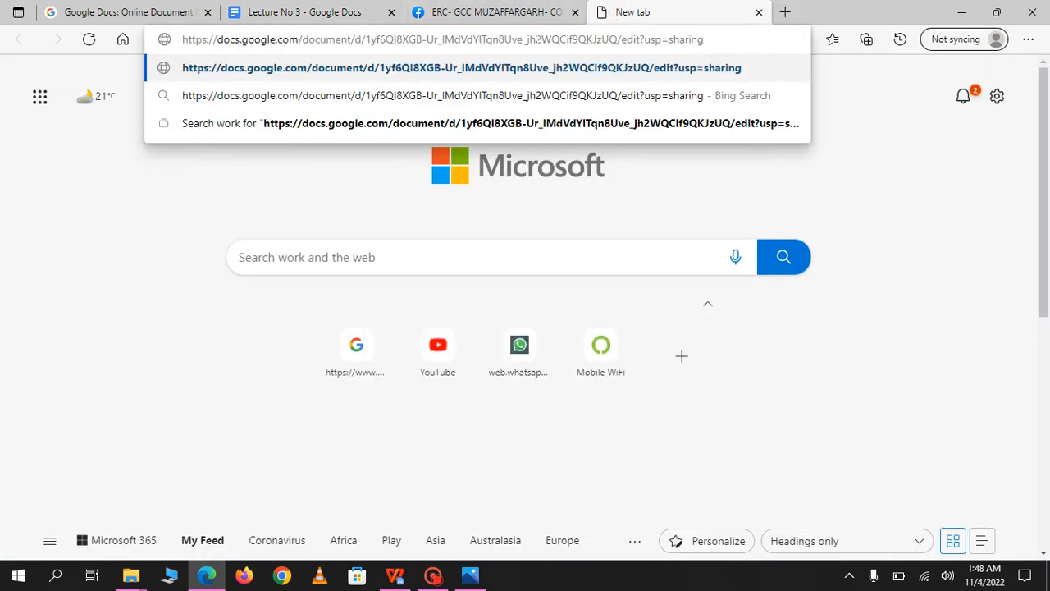
key(Return)
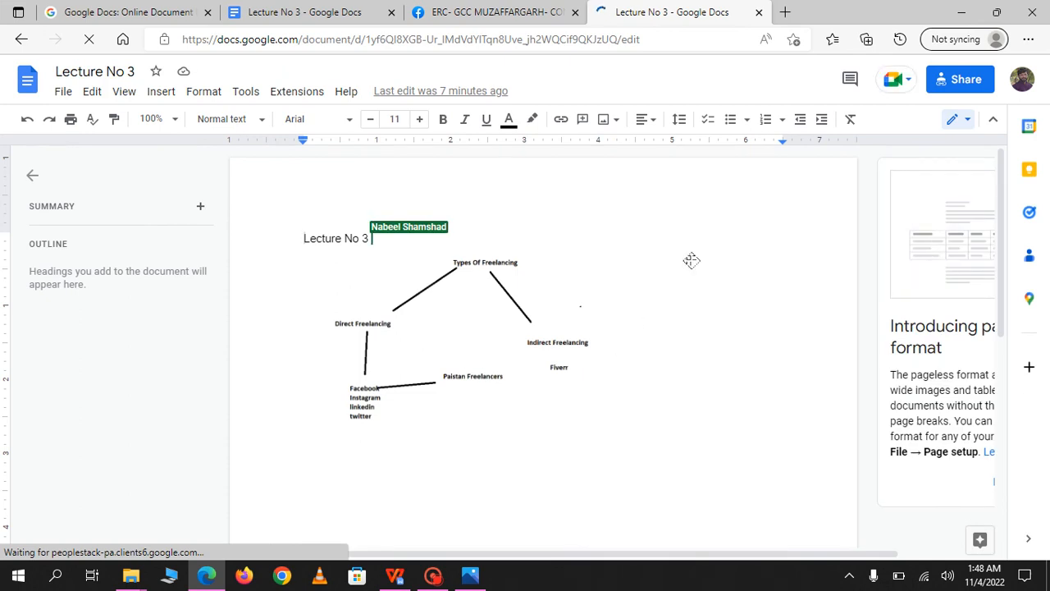
click(759, 13)
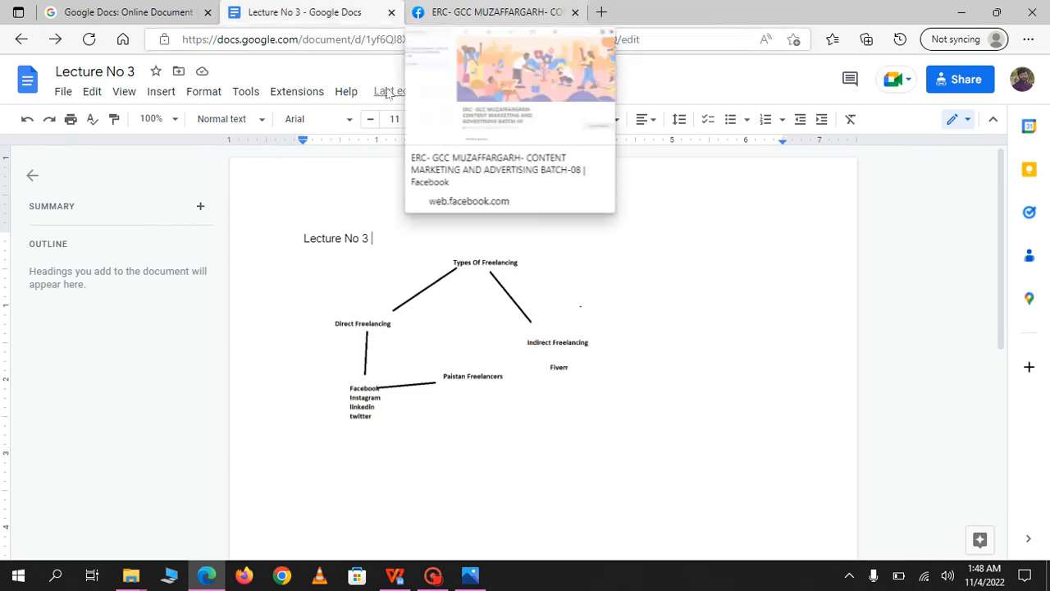
Step: View the ERC- GCC MUZAFFARGARH Facebook group page and the Lecture 4 outline in WPS Office, and return to the browser
click(492, 15)
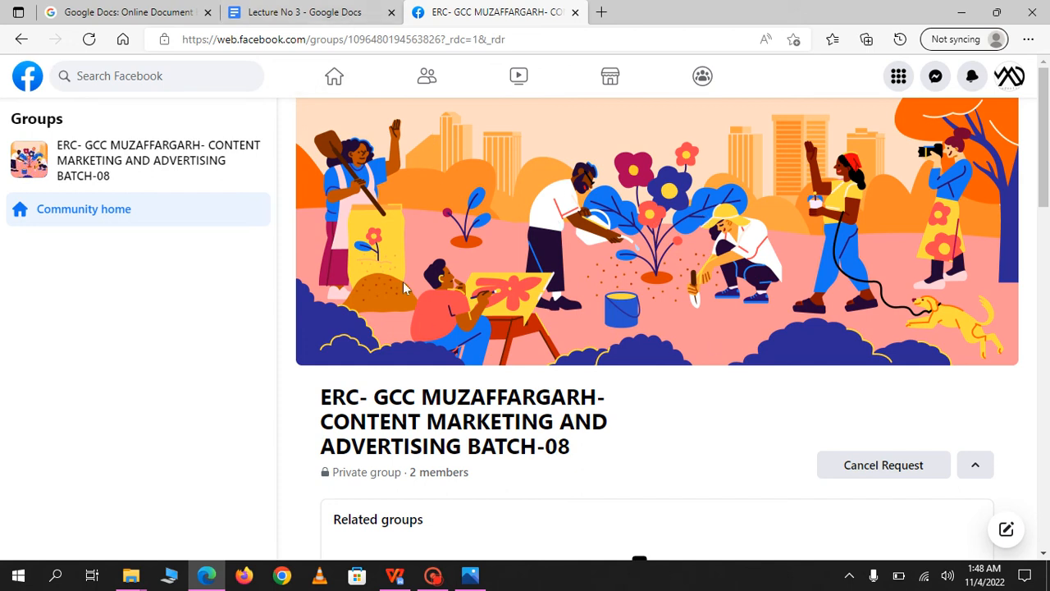
click(334, 13)
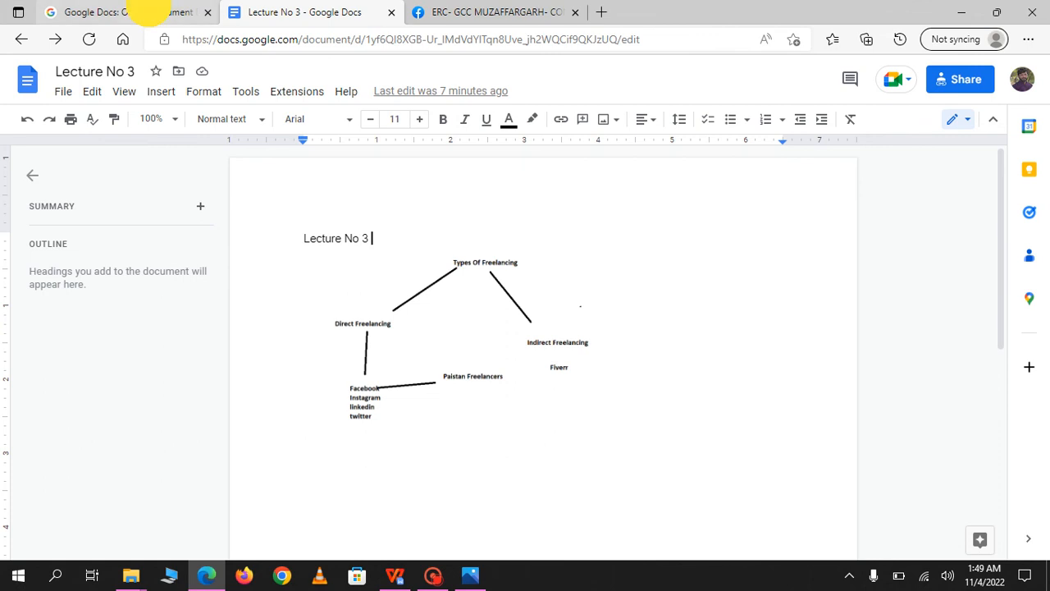
click(148, 11)
click(302, 12)
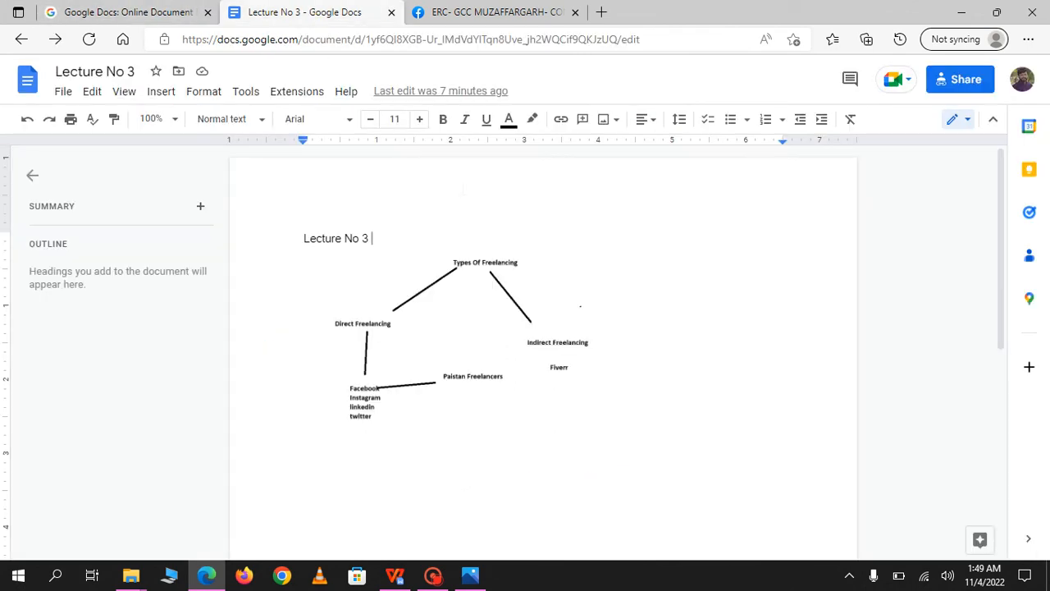
click(395, 574)
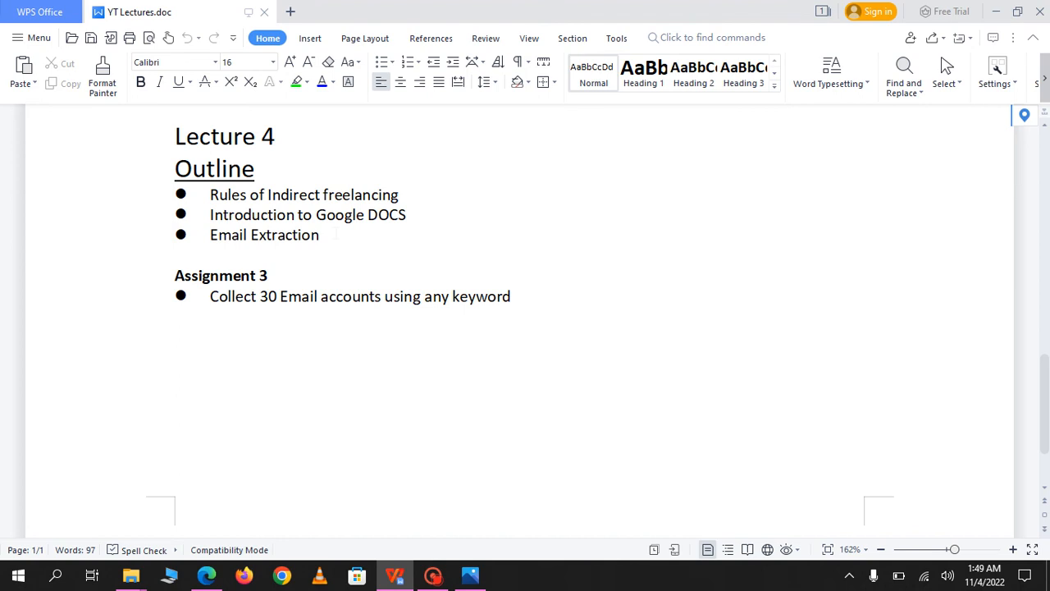
key(alt+Tab)
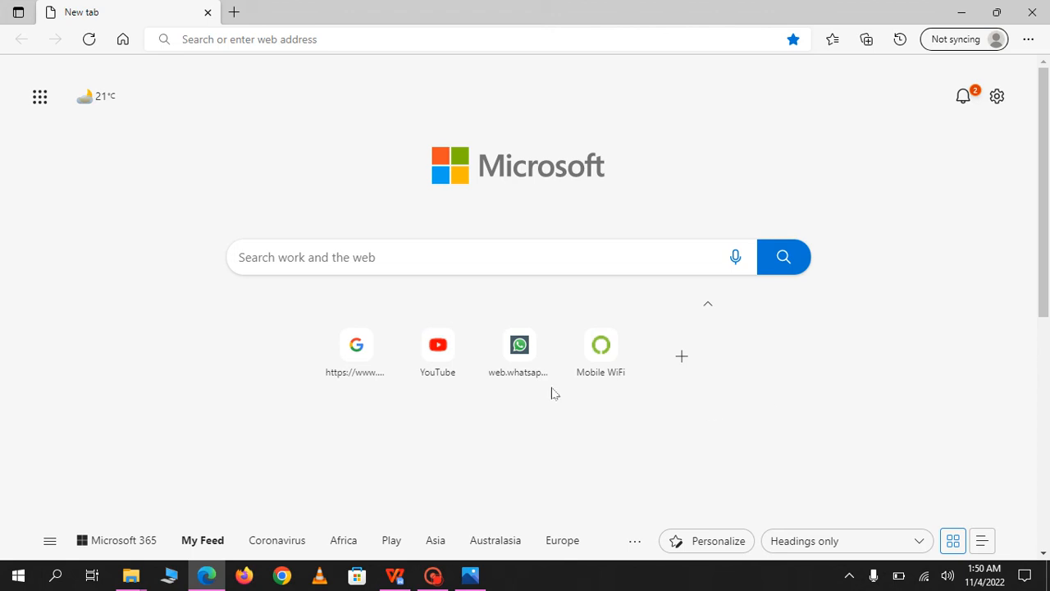
Step: Search Google for cse.google.com and open the Programmable Search Engine result
click(361, 343)
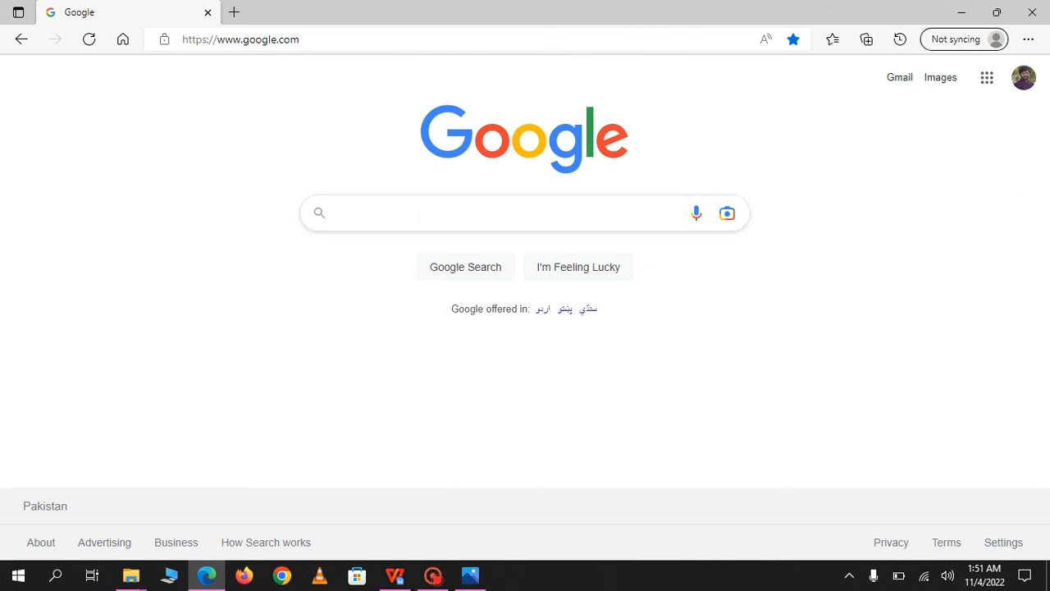
text(cse.google.com)
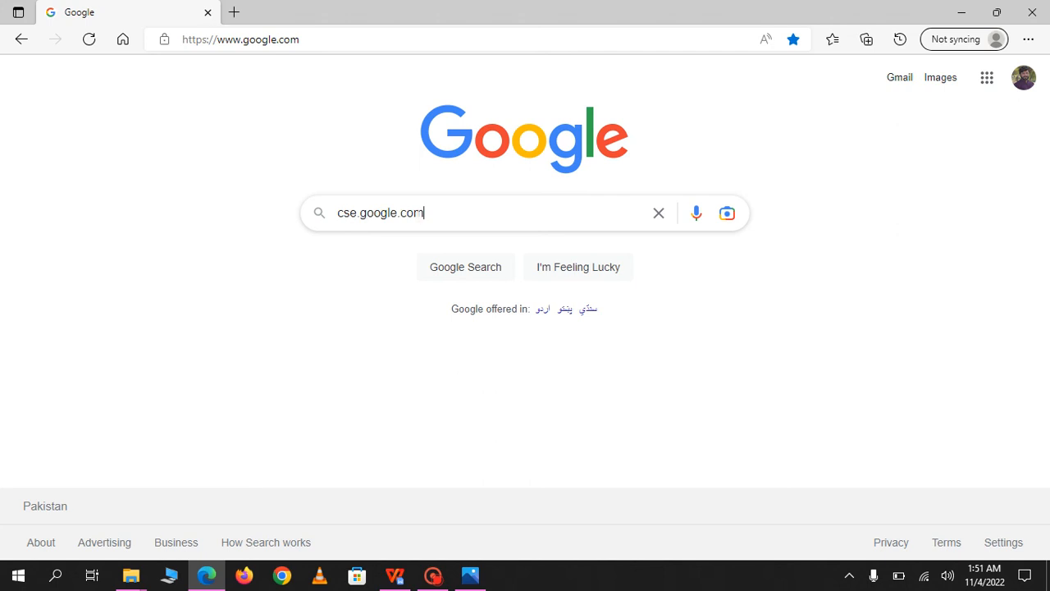
key(Return)
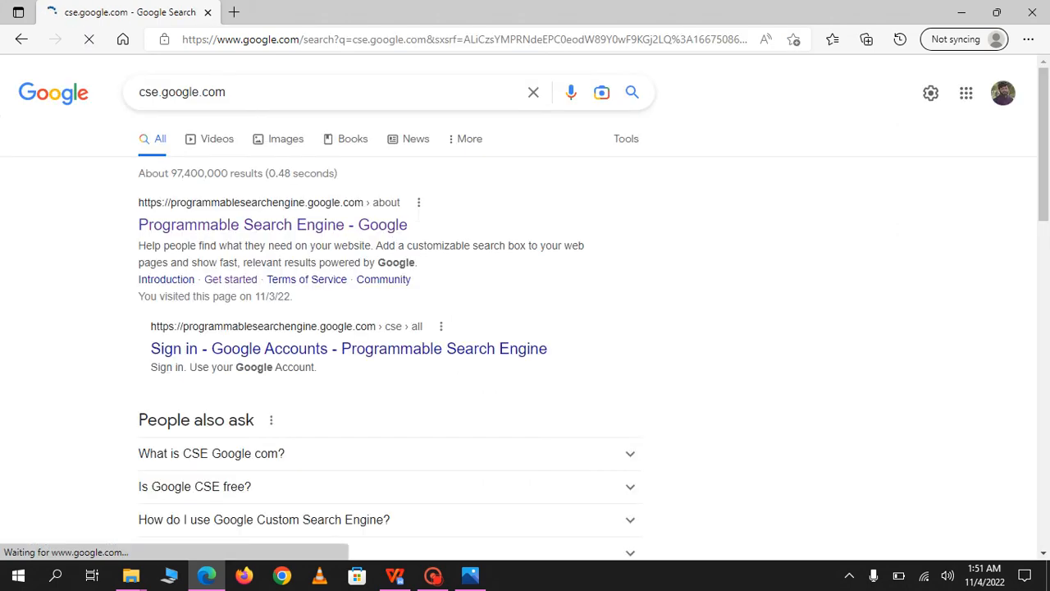
click(170, 217)
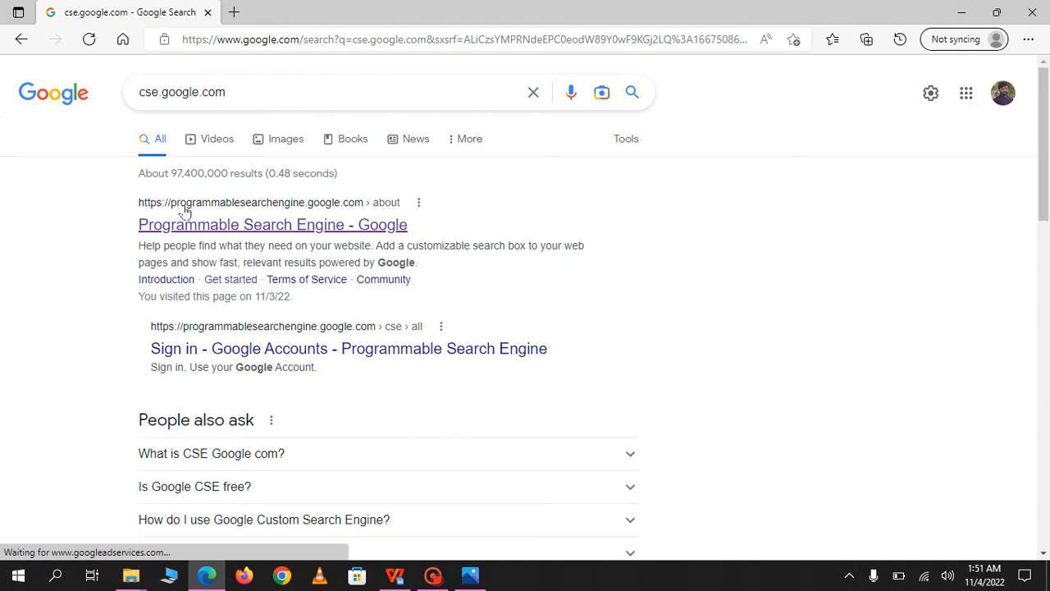
click(342, 229)
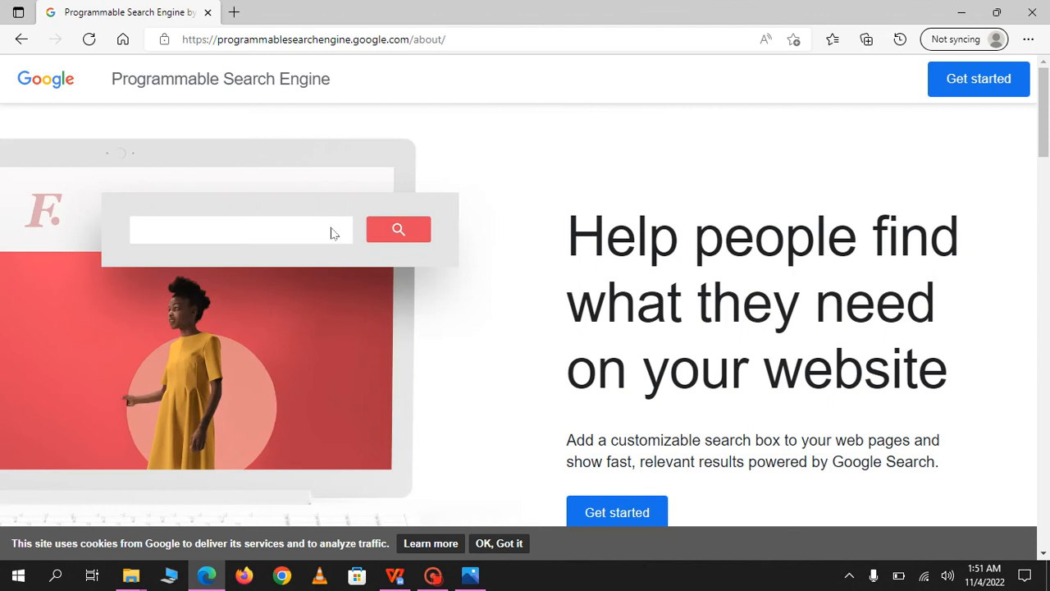
Step: Look over the Programmable Search Engine introduction page and open the form for creating a new search engine
scroll(471, 279, down, 1)
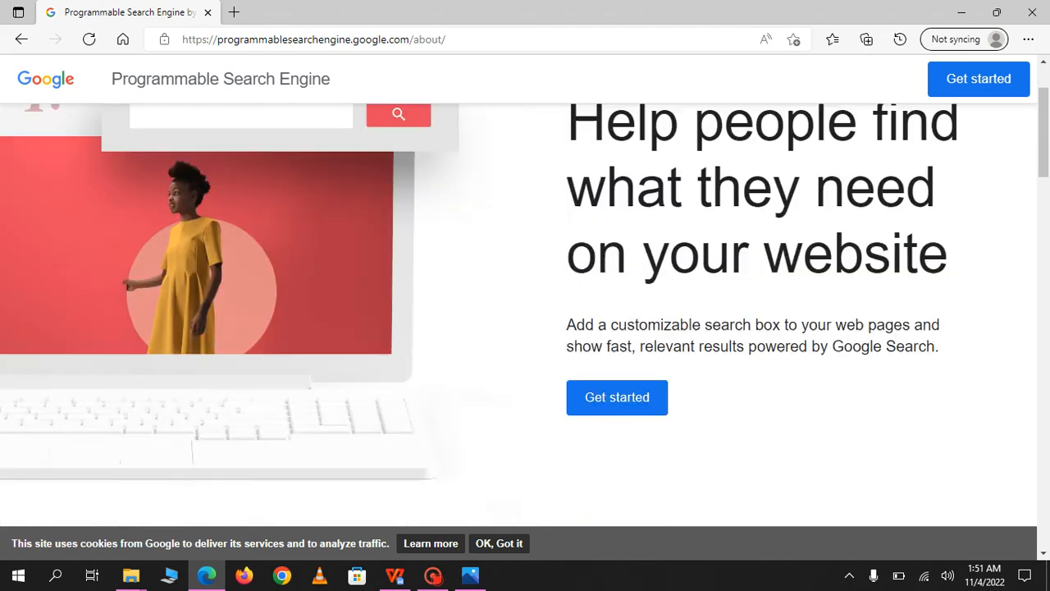
scroll(583, 337, down, 2)
scroll(574, 336, up, 3)
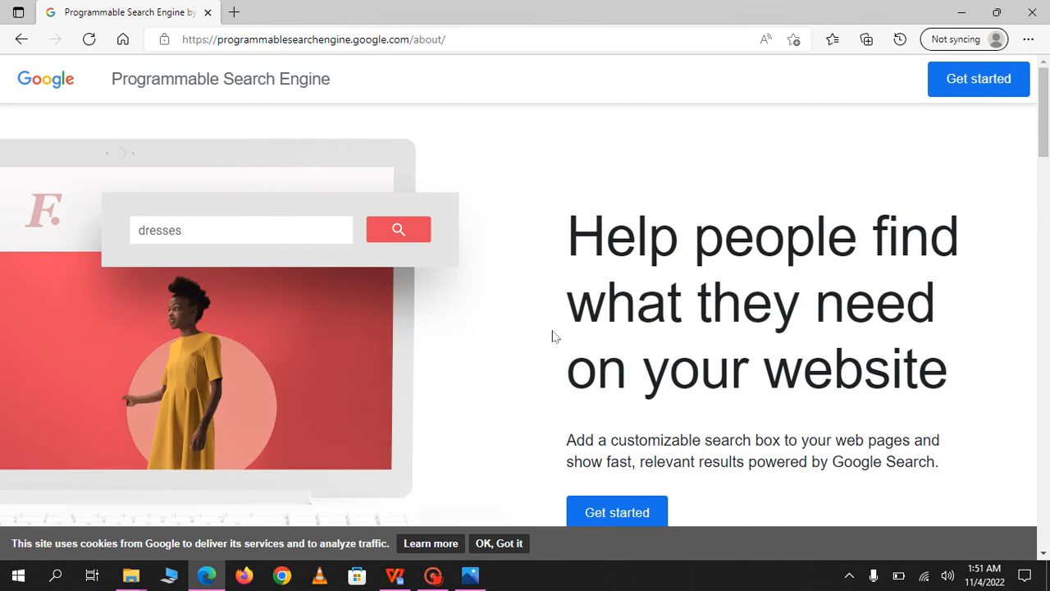
scroll(524, 336, down, 6)
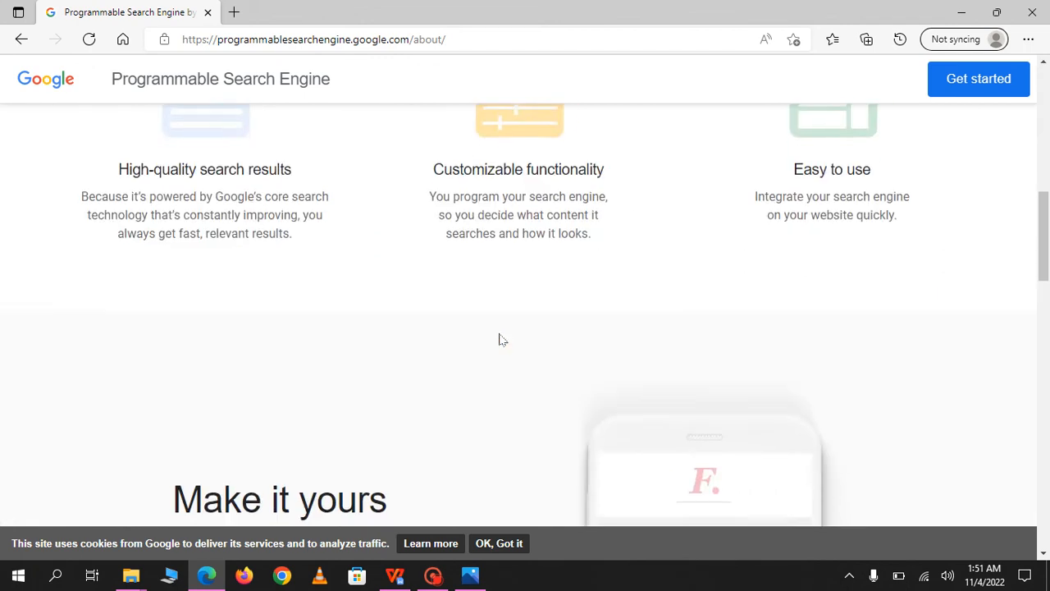
scroll(500, 339, up, 6)
click(998, 80)
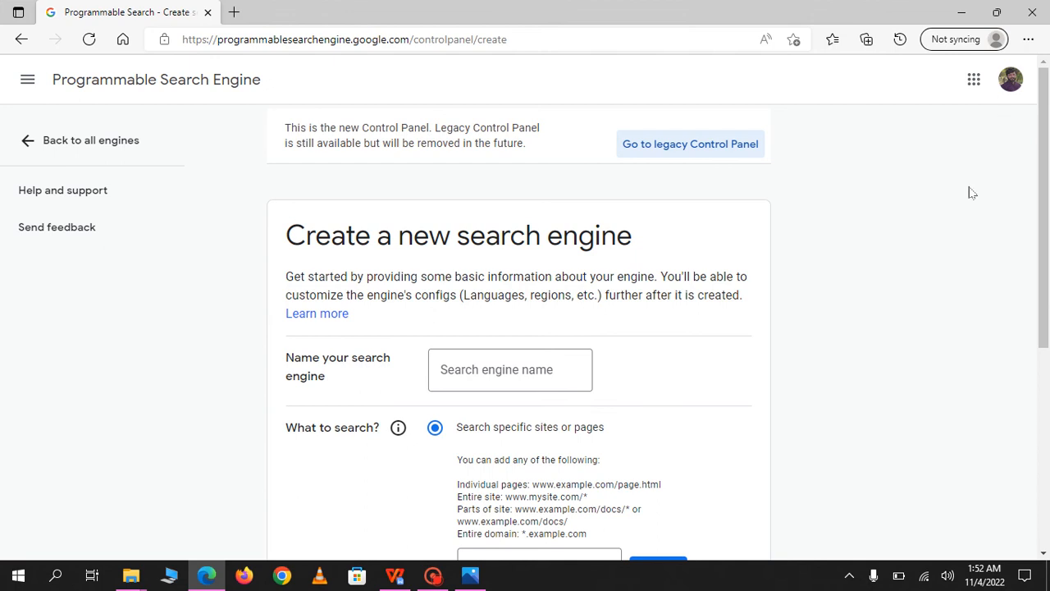
Step: Name the new search engine FACEBOOK
scroll(902, 230, down, 2)
scroll(812, 262, up, 2)
scroll(642, 352, down, 2)
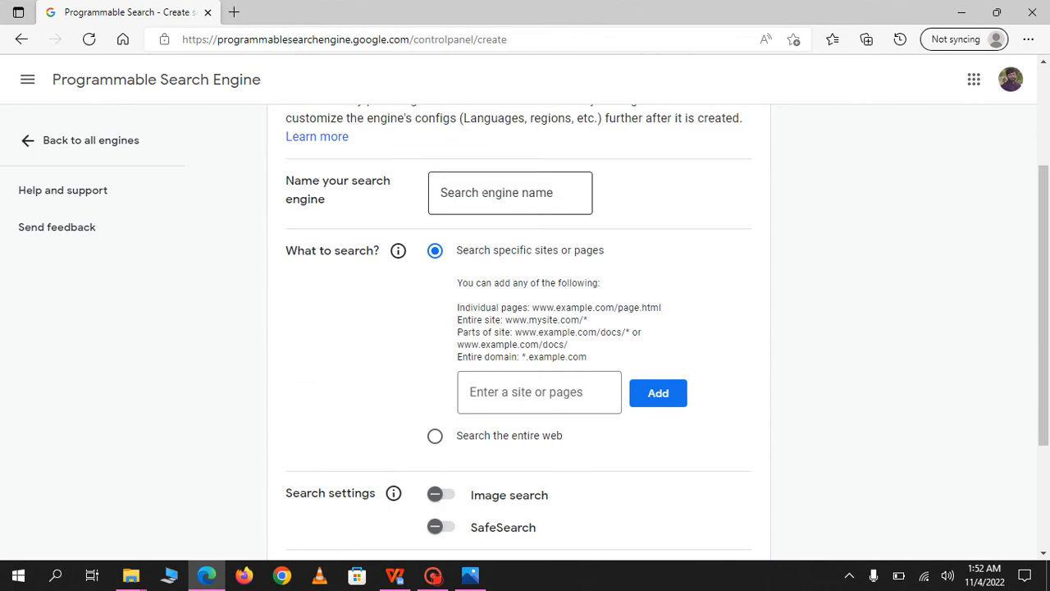
click(529, 192)
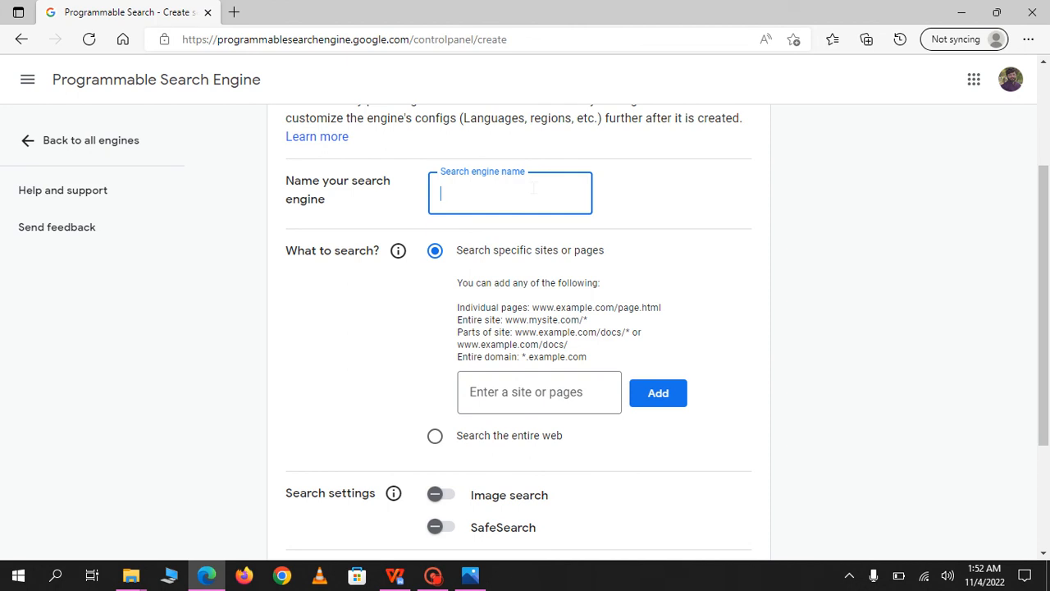
text(FACEBOOK)
click(652, 189)
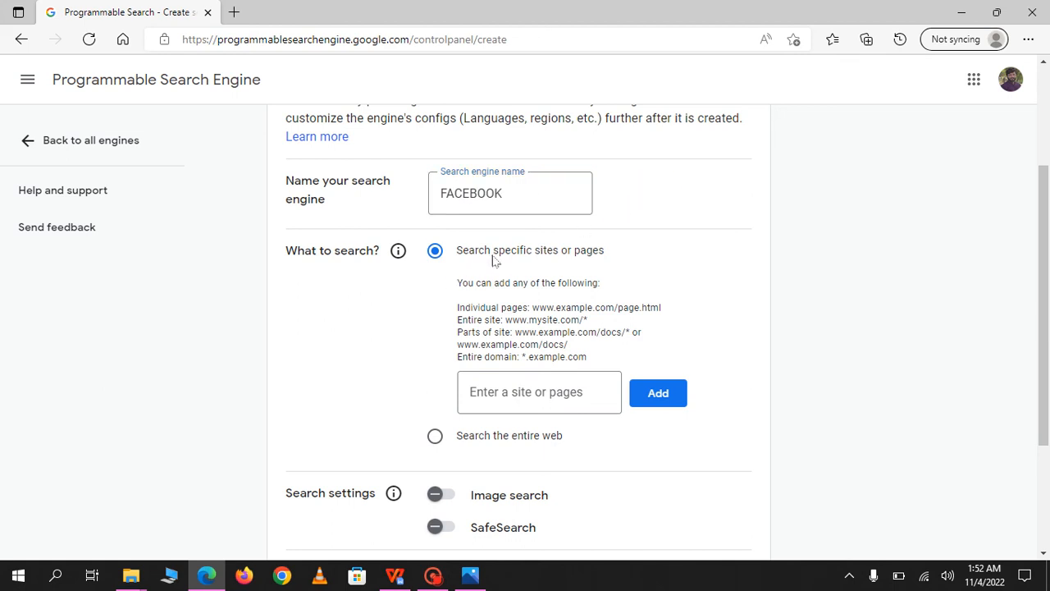
click(538, 393)
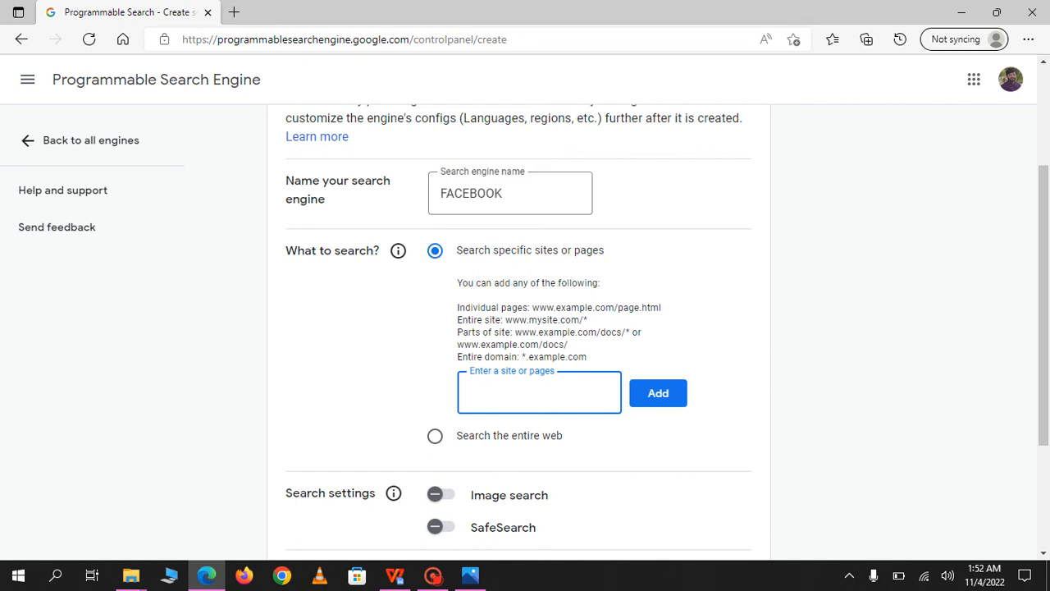
text(www.facebook.com)
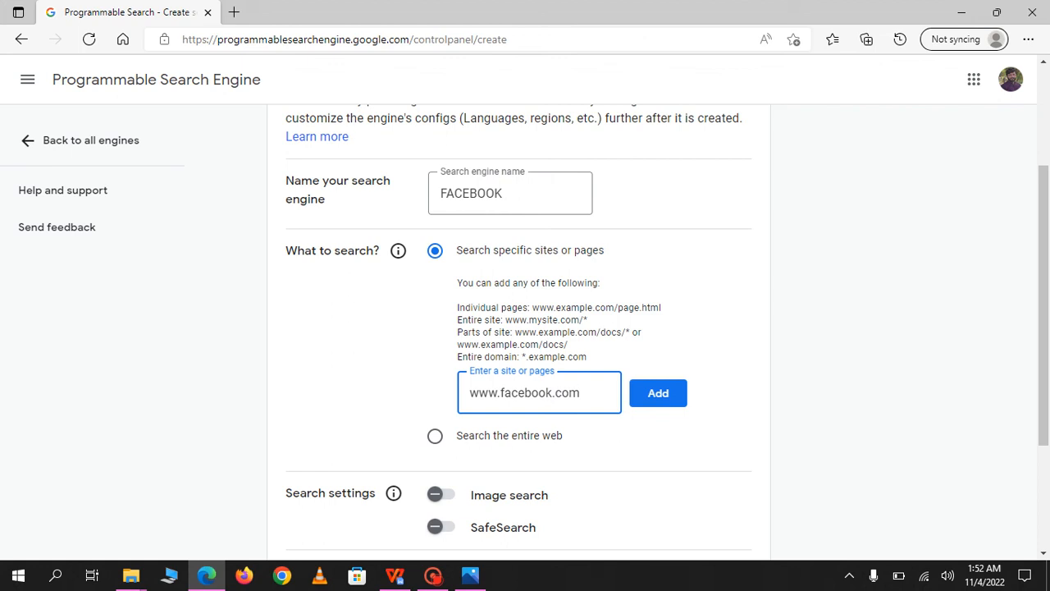
click(667, 396)
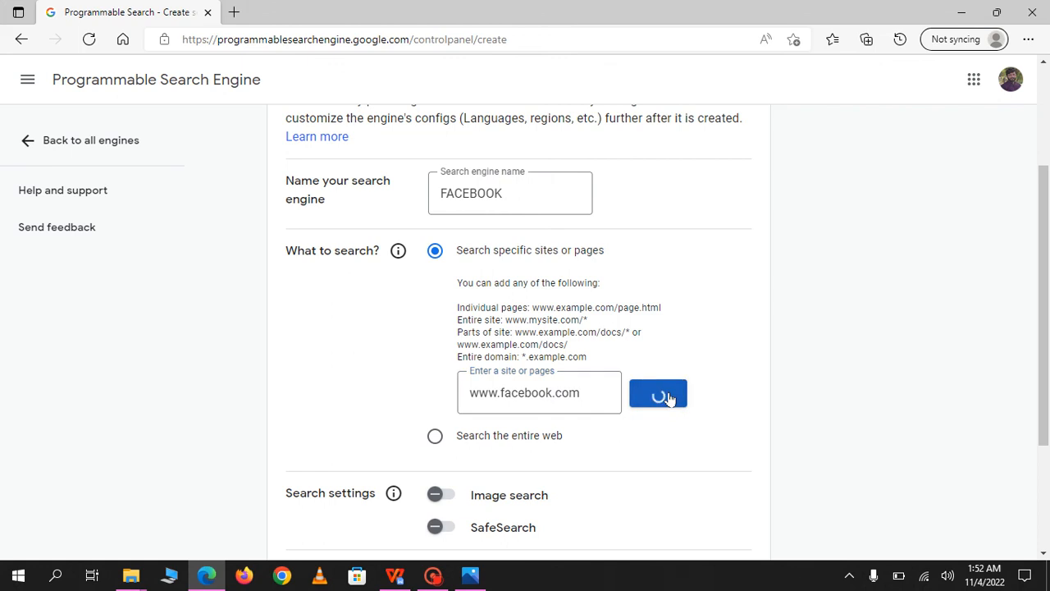
scroll(632, 392, down, 2)
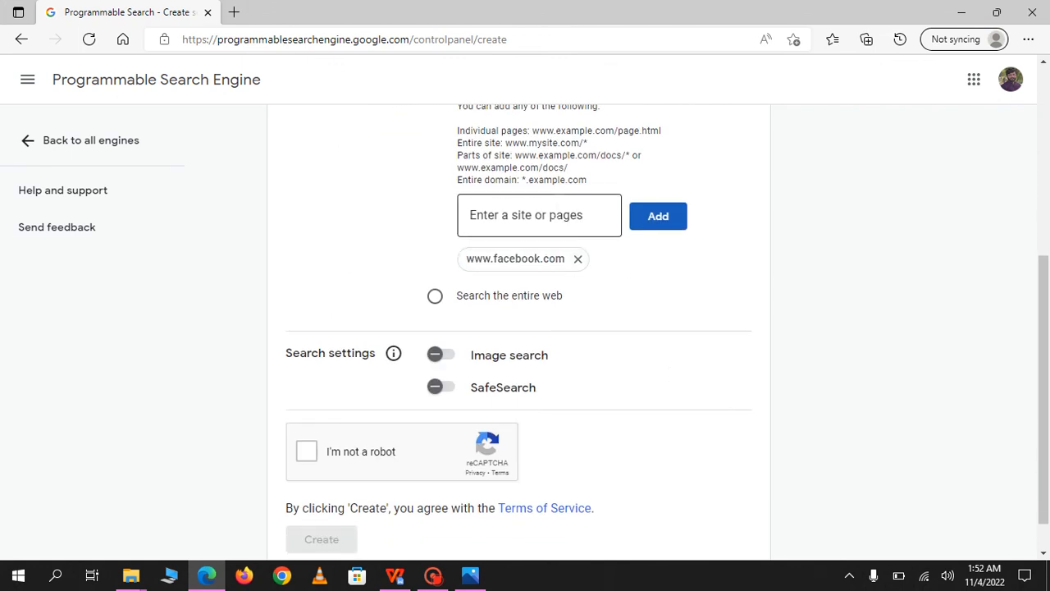
click(551, 213)
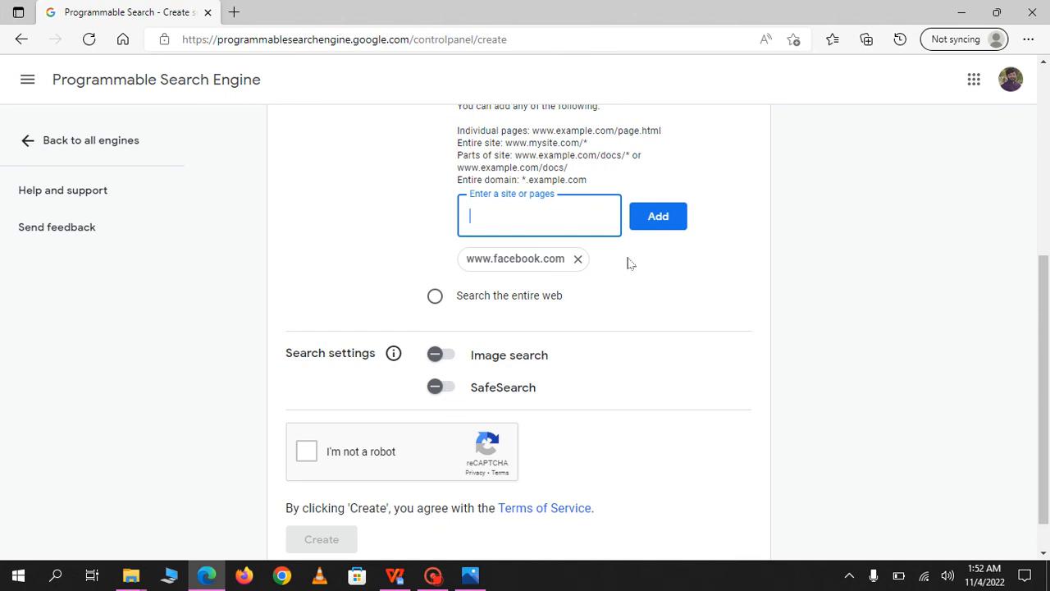
Step: Complete the "I'm not a robot" check and create the search engine
scroll(630, 263, down, 1)
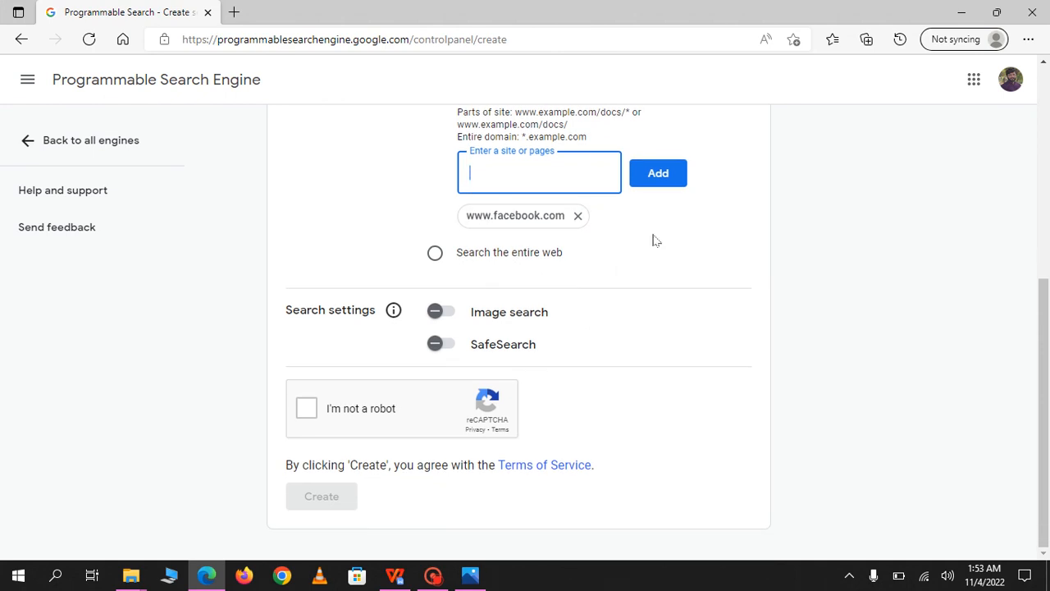
click(307, 409)
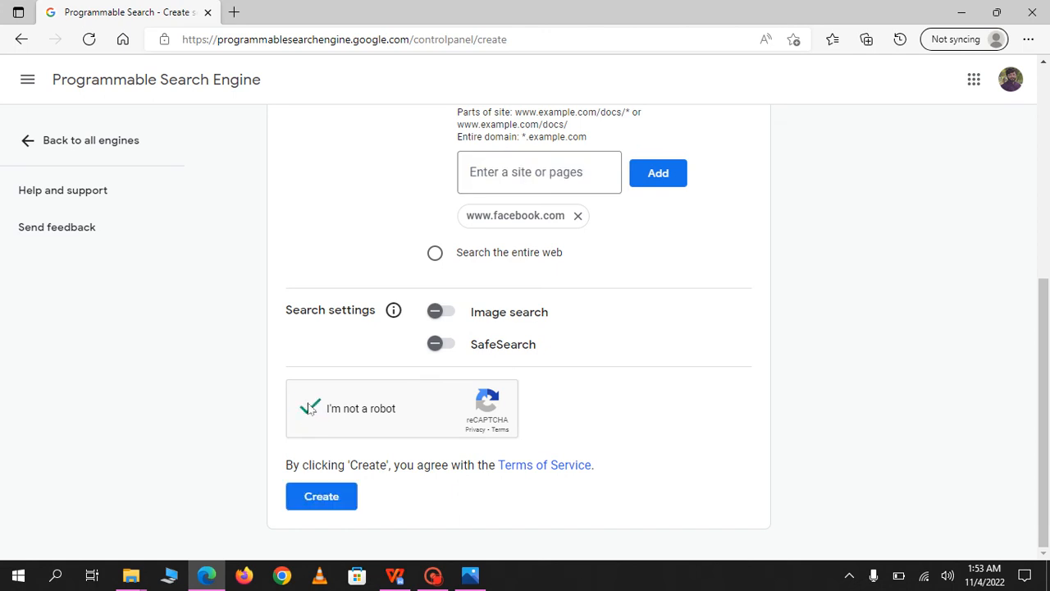
click(322, 497)
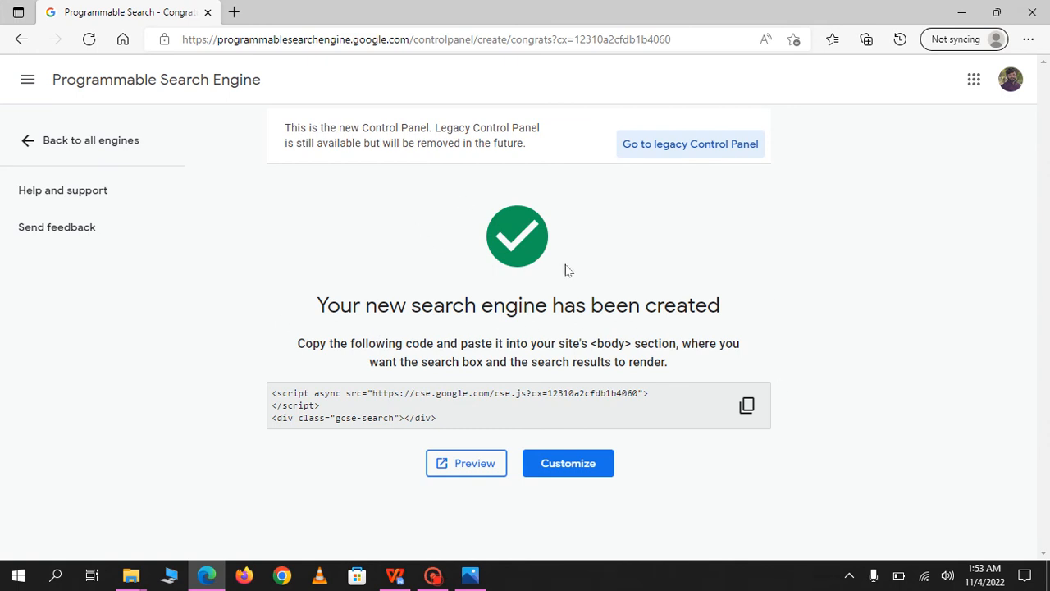
Step: Go back to the list of all search engines and open the FACEBOOK engine's public URL
click(87, 144)
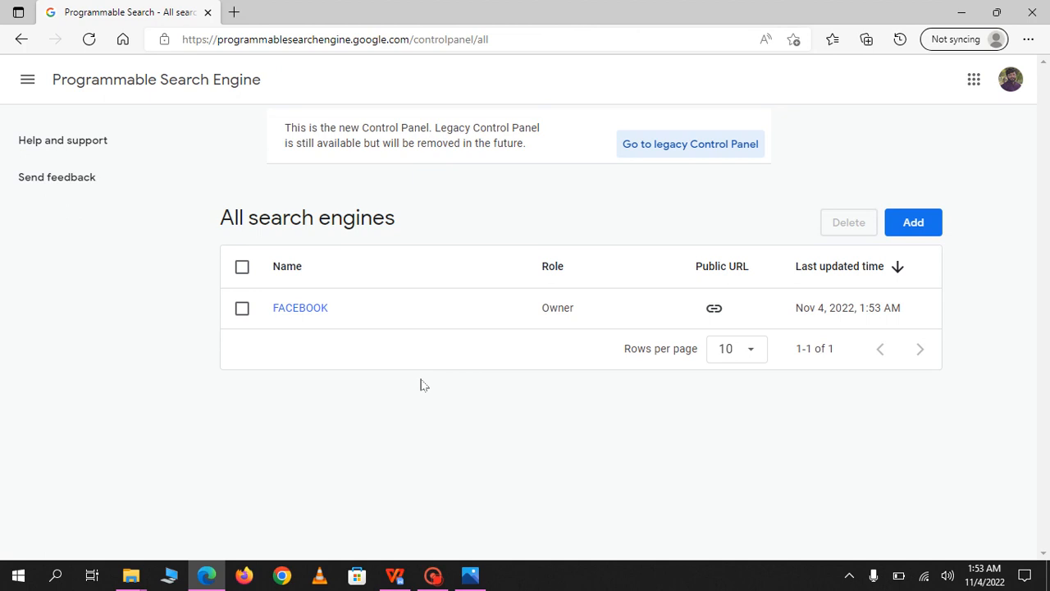
click(713, 310)
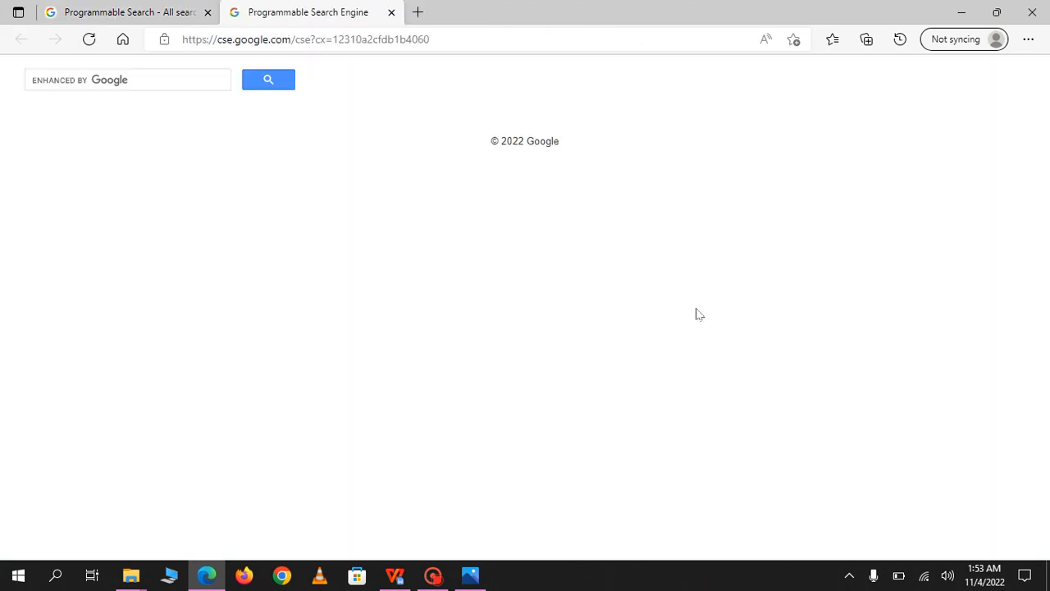
Step: Switch to the YT Lectures document in WPS Office and add the line "Keywords" below the Assignment 3 bullet
click(155, 79)
click(395, 574)
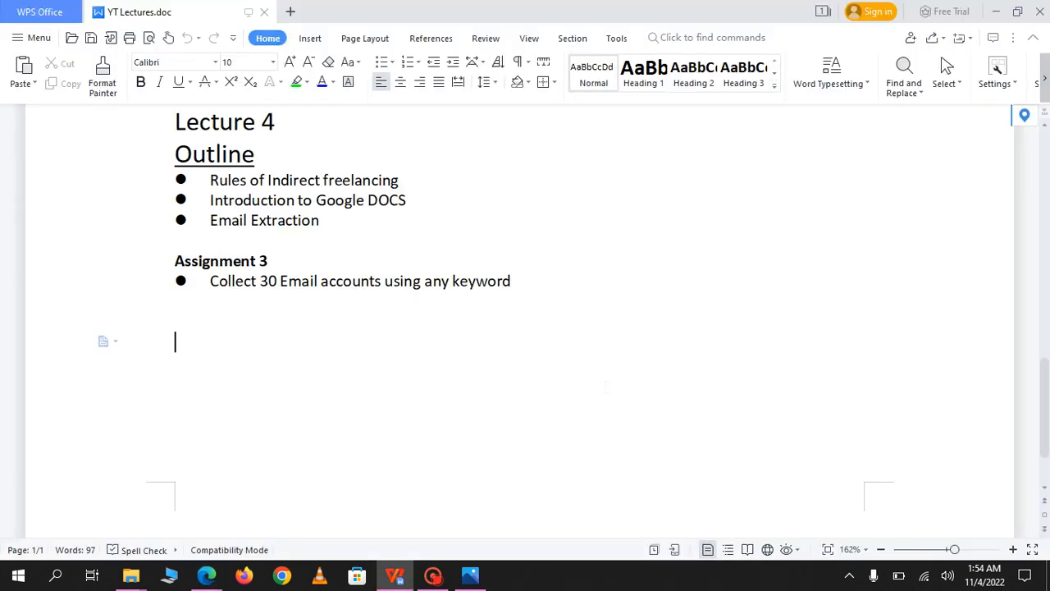
key(Return)
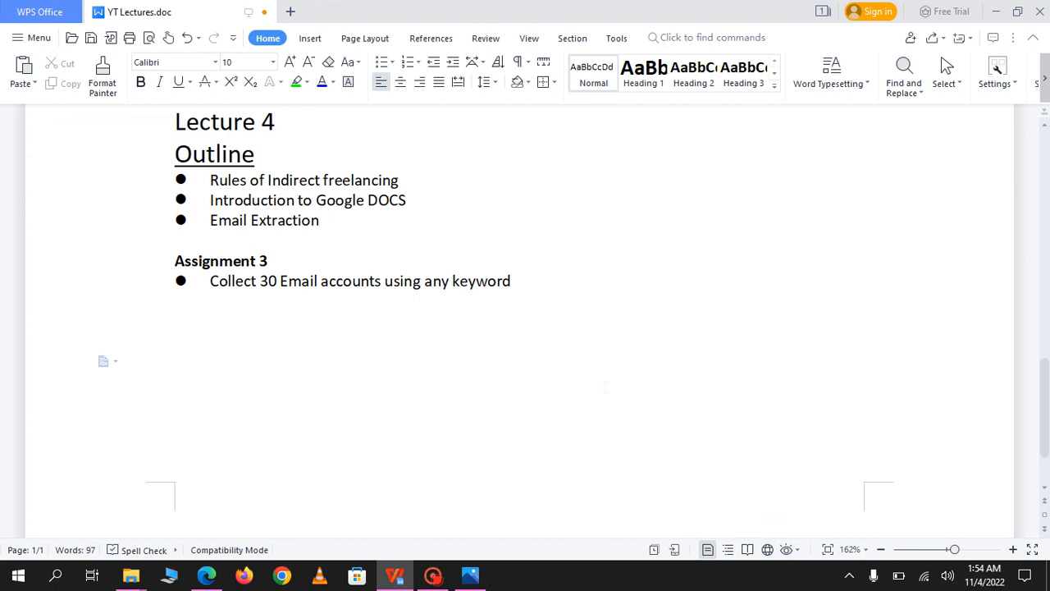
key(BackSpace)
key(BackSpace)
text(Key words)
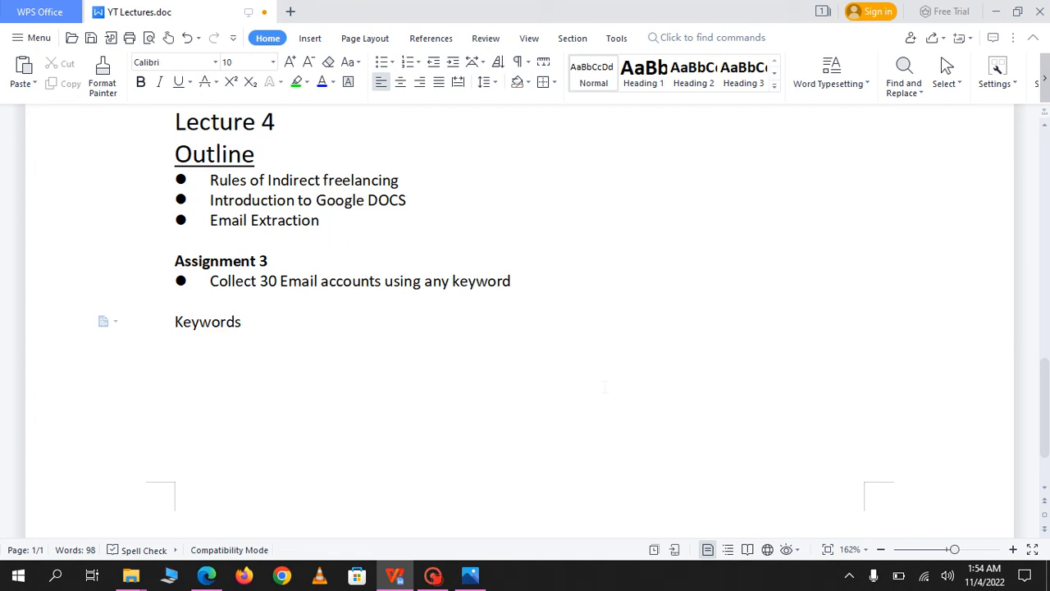
Step: Add a numbered list under Keywords with the items "1- Short tail" and "2- Long tail"
key(Return)
text(1- )
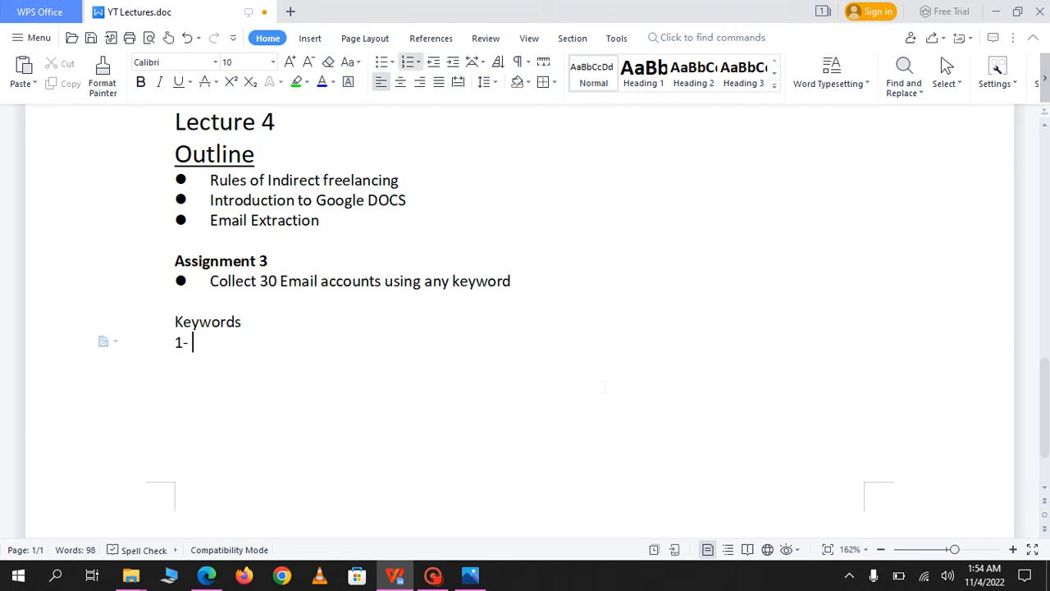
text(Short tail)
key(Return)
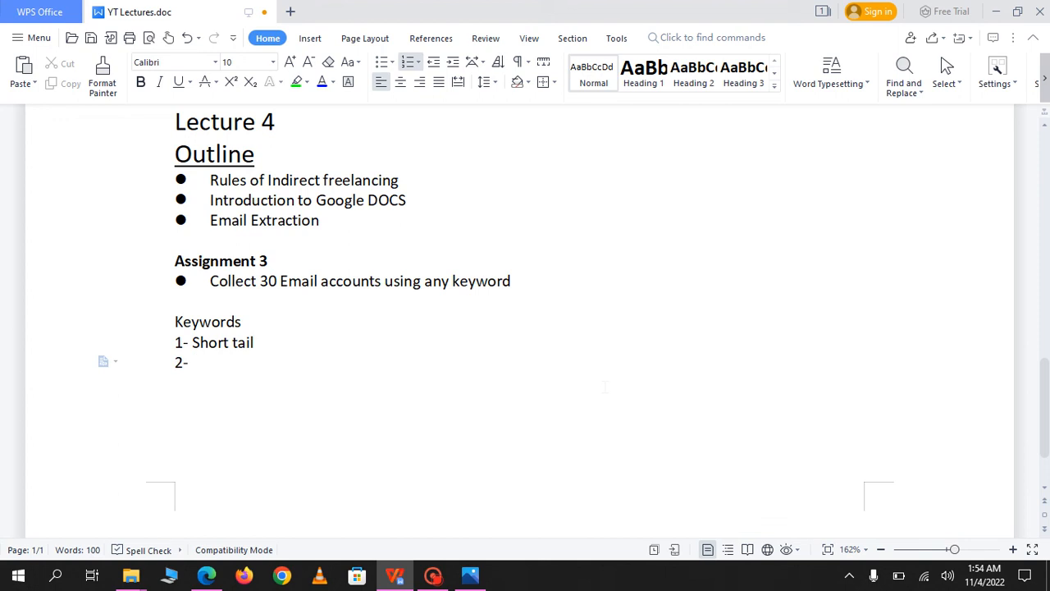
text(Long tail)
Step: Append "(<2)" to the Short tail item and "(>2)" to the Long tail item
click(276, 331)
click(279, 338)
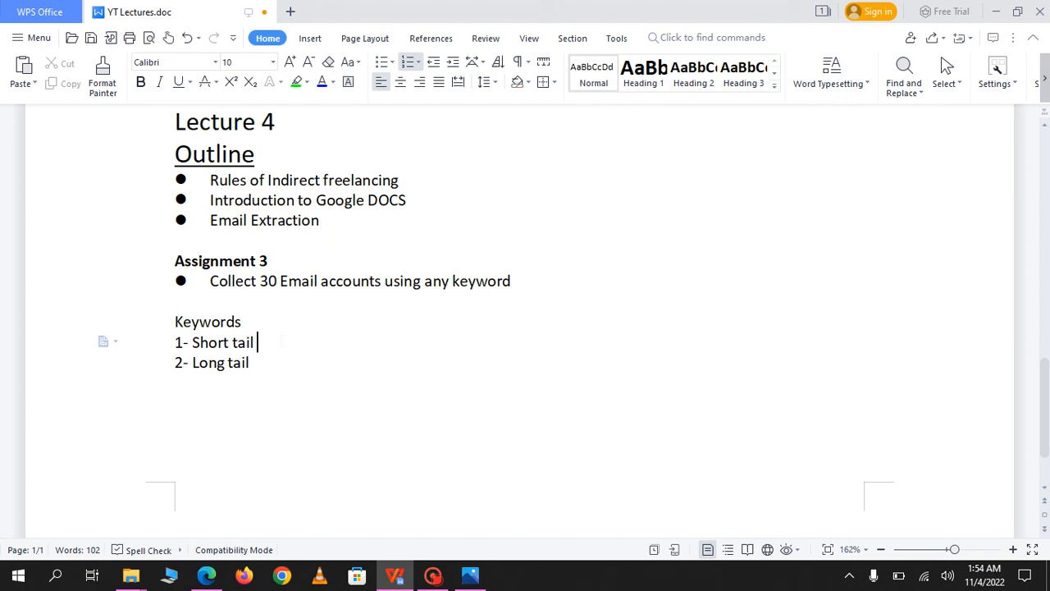
text(())
key(Left)
text(2)
click(262, 342)
text(<)
click(250, 363)
text((>)
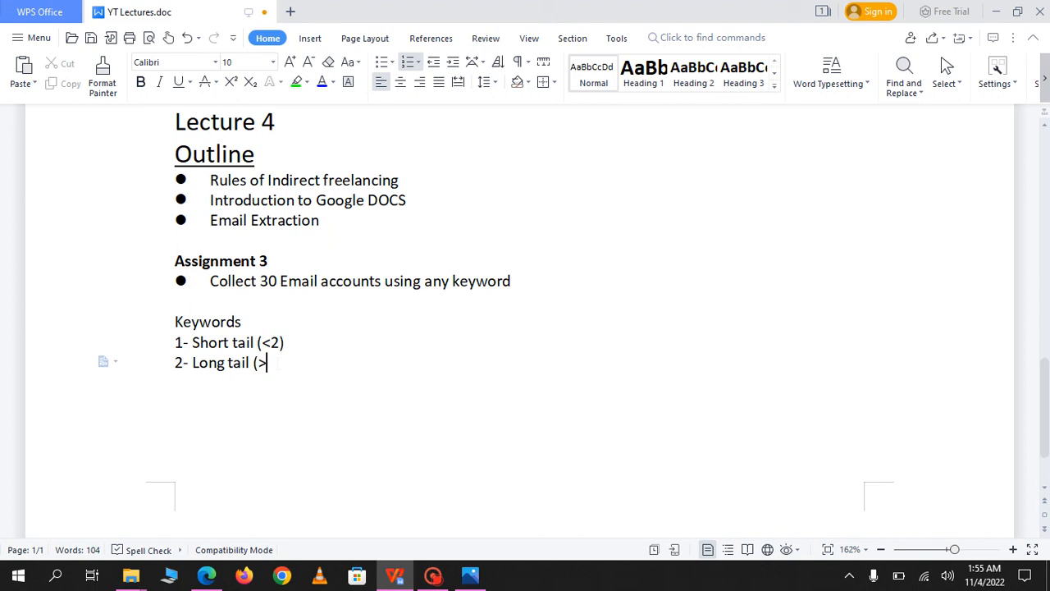
text(2))
Step: Add the examples "bootstrap, Best camera" after the Short tail item
click(332, 340)
text(bOOTS)
key(BackSpace)
key(BackSpace)
key(BackSpace)
key(BackSpace)
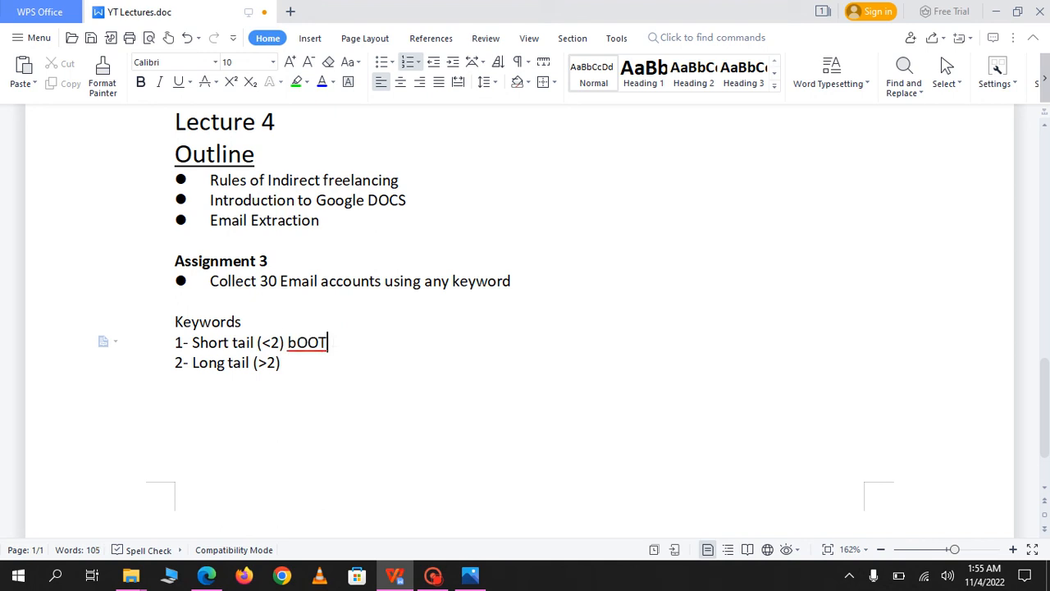
text(OO)
key(BackSpace)
key(BackSpace)
text(ootsta)
key(BackSpace)
text(rap)
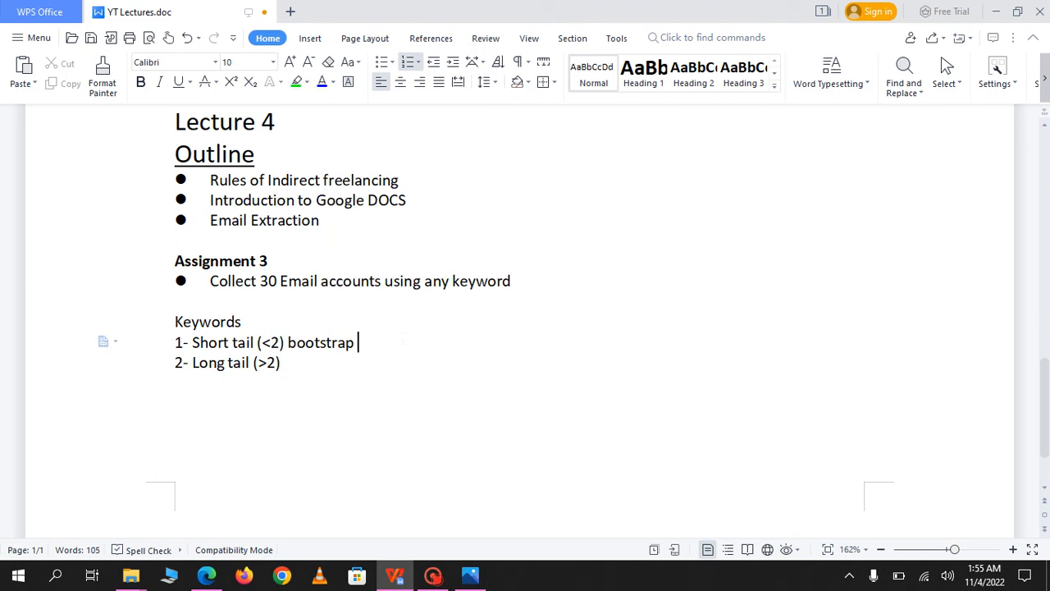
text(, Best camera)
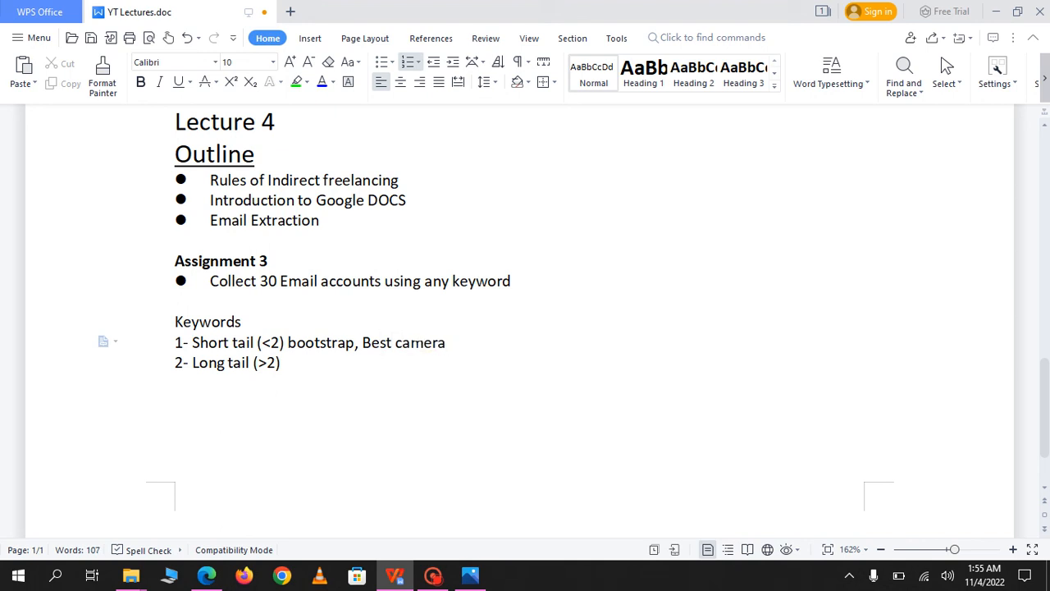
Step: Add the example "Best camera under 40K" after the Long tail item
click(347, 358)
text(Best ca)
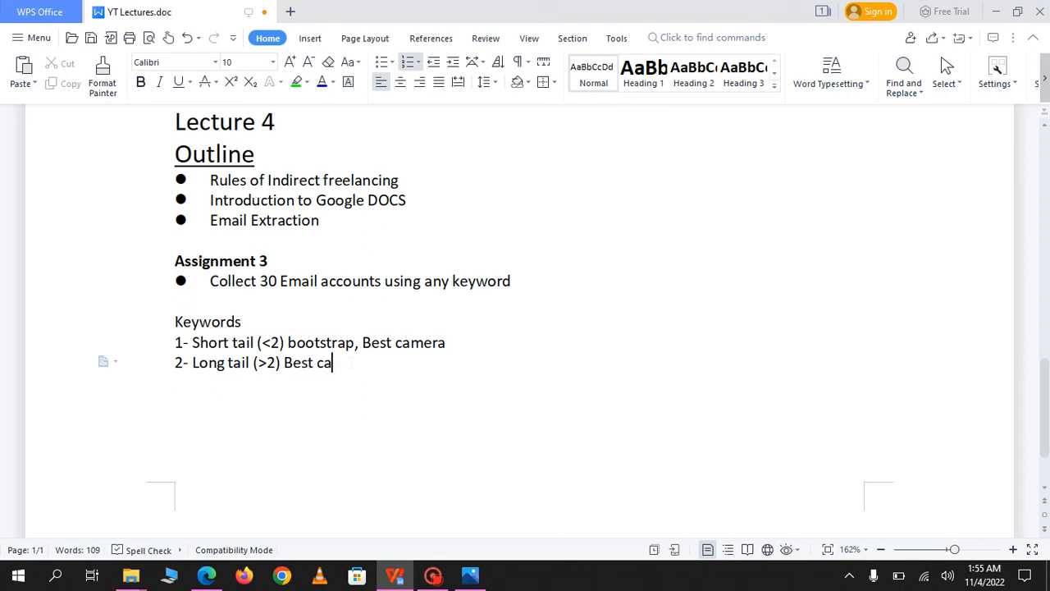
text(mera under)
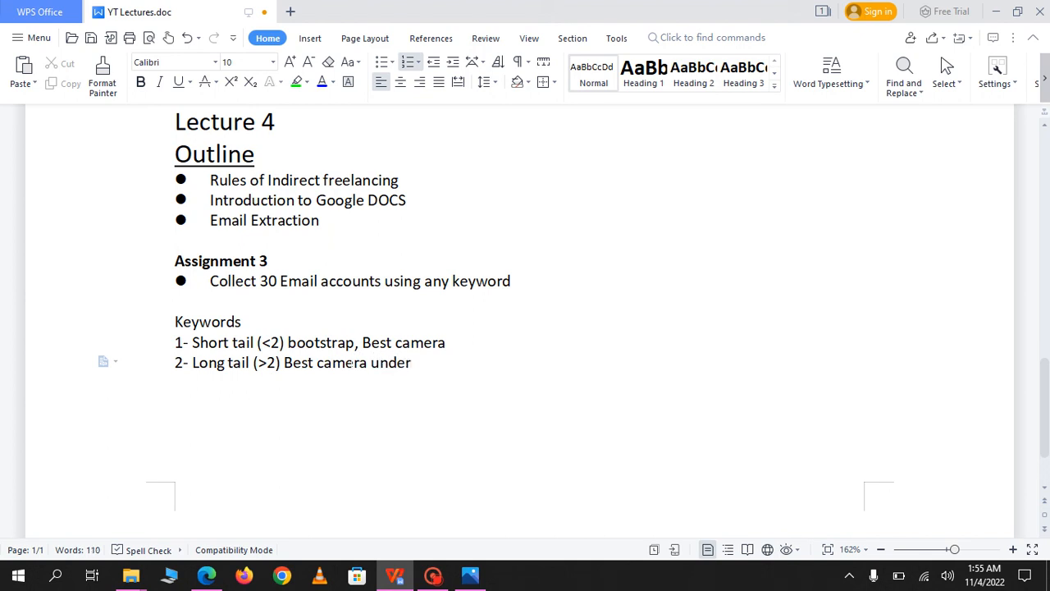
text( 40KK)
key(BackSpace)
drag(284, 362, 438, 366)
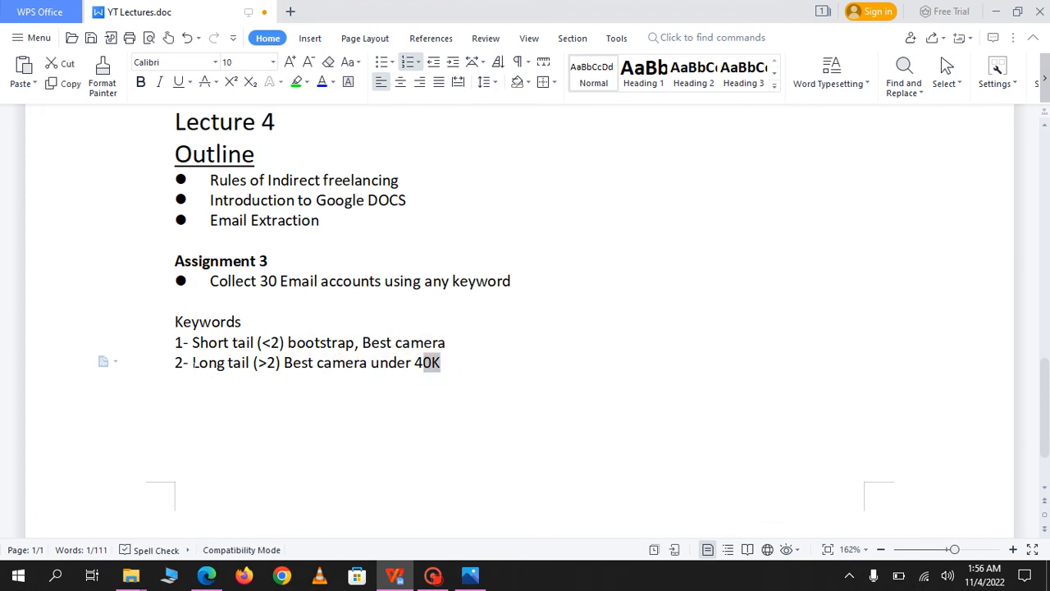
drag(193, 362, 248, 360)
click(524, 421)
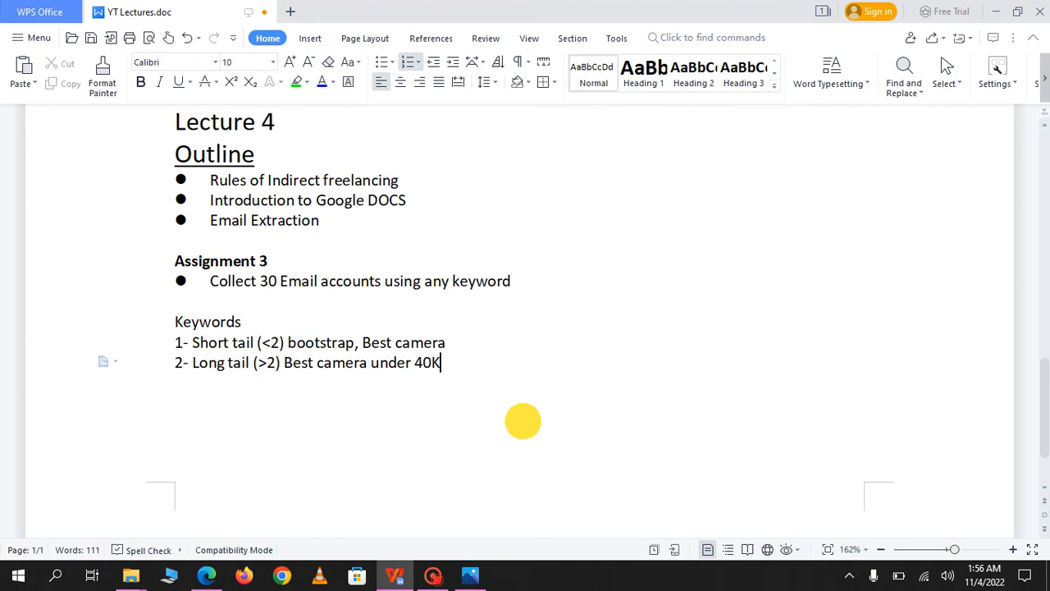
click(206, 575)
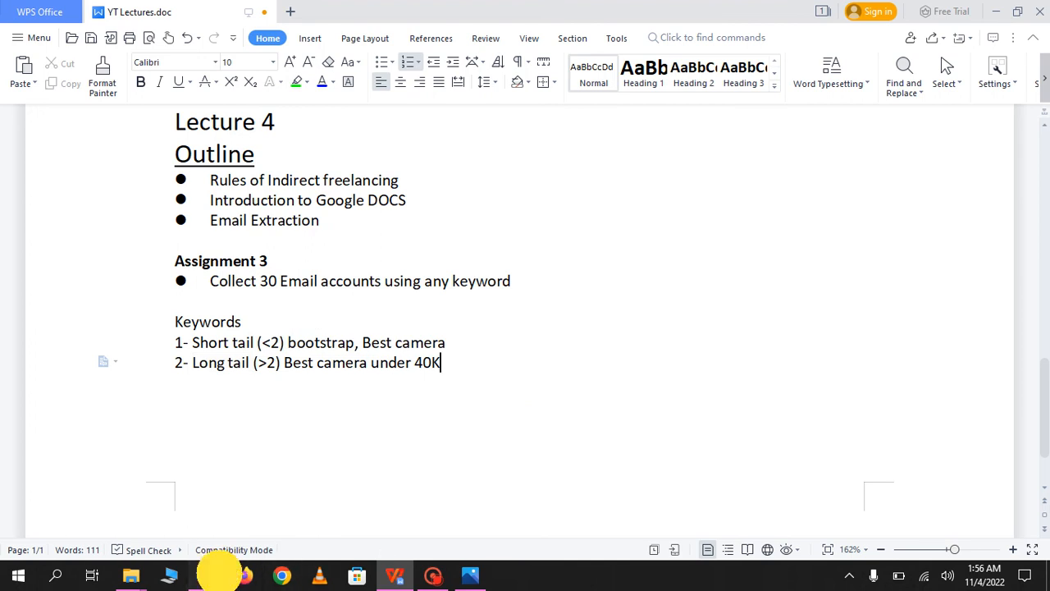
click(171, 97)
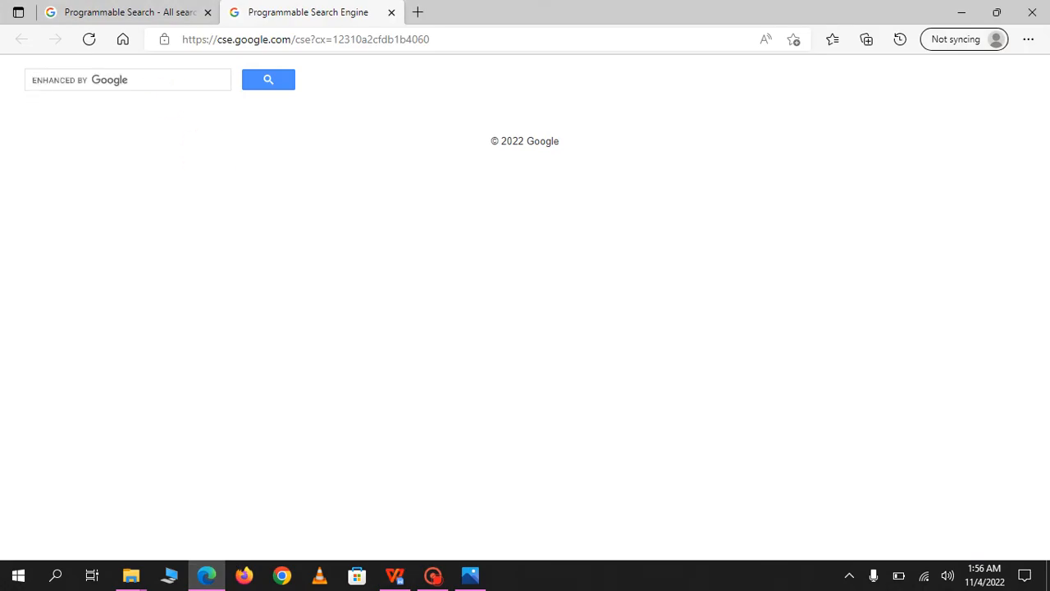
click(169, 81)
click(199, 79)
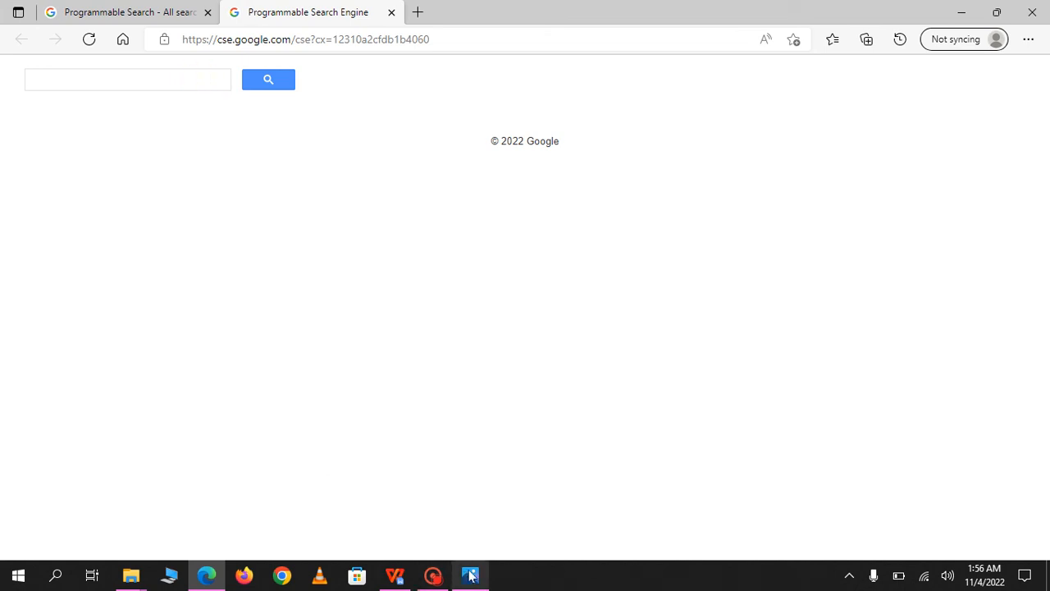
Step: Return to the YT Lectures document and start a new line reading "KeyWord" below the keyword list, leaving one blank line
click(395, 575)
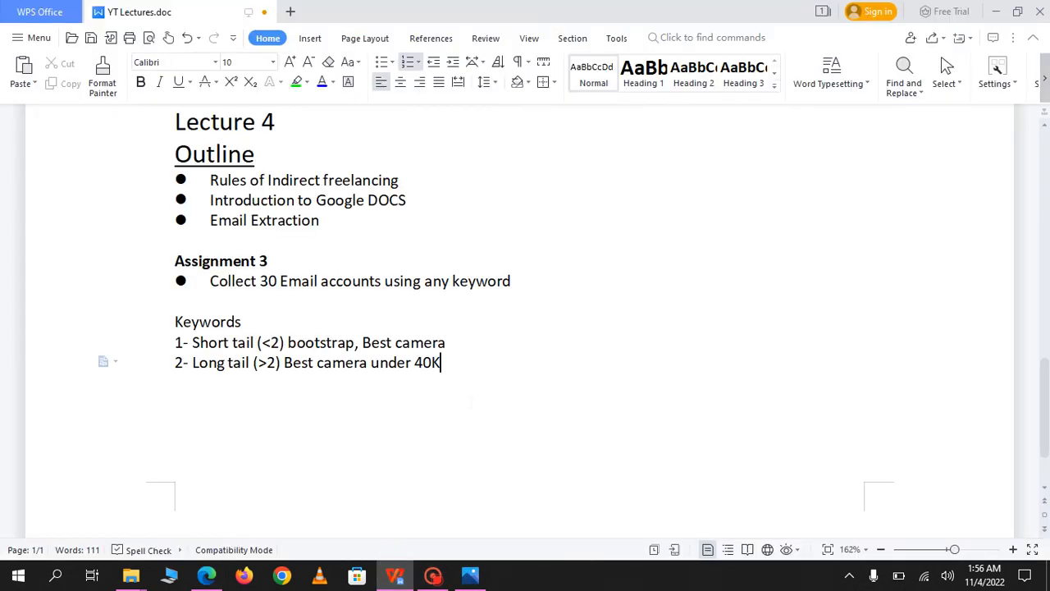
key(Return)
key(BackSpace)
key(Return)
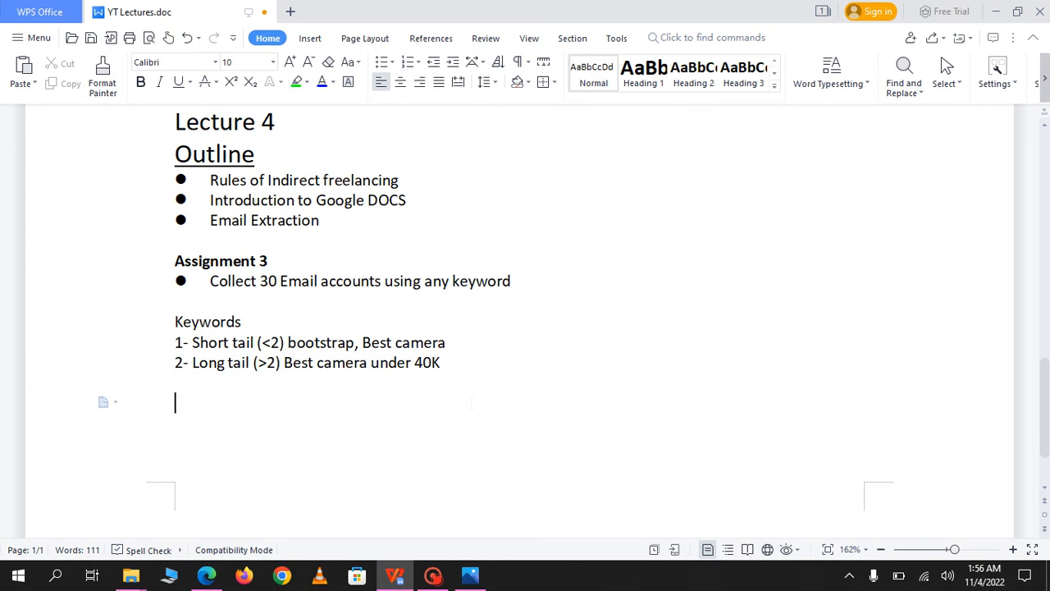
text(KeyWord)
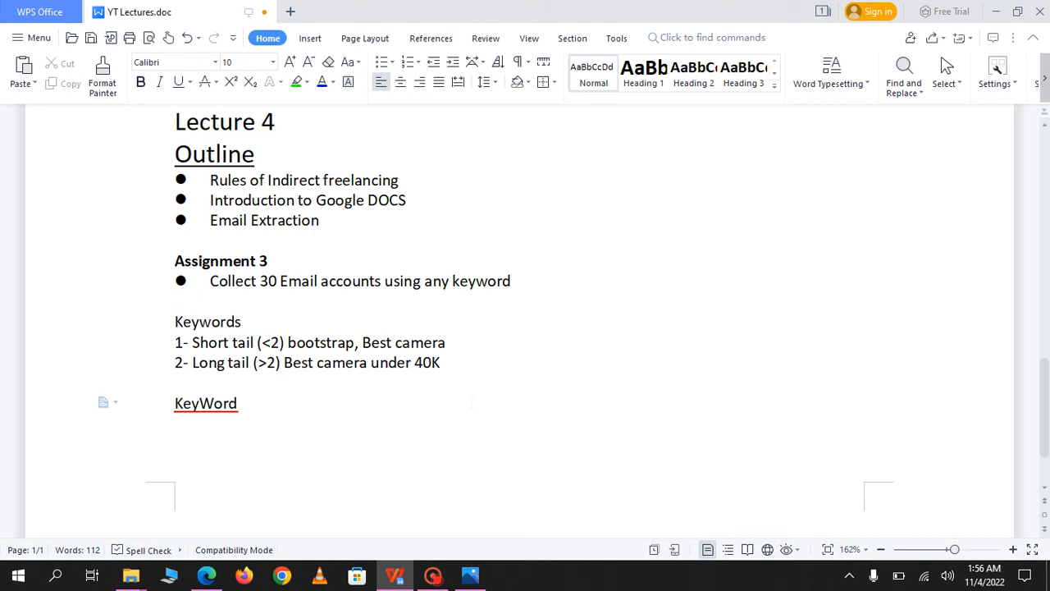
text(")
text(@)
text(gmail)
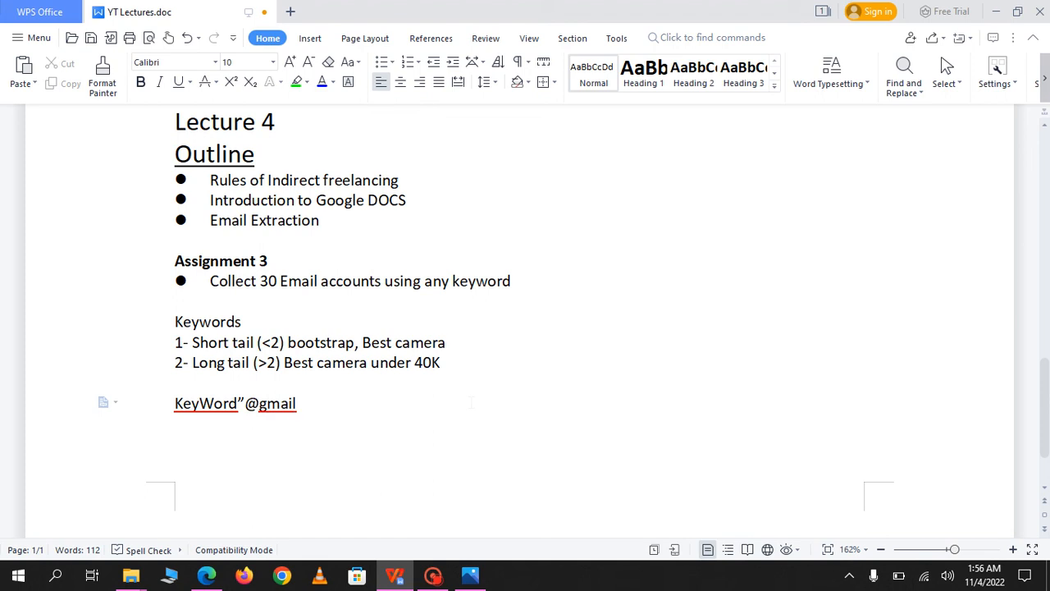
text(.com)
text(”Pakistab)
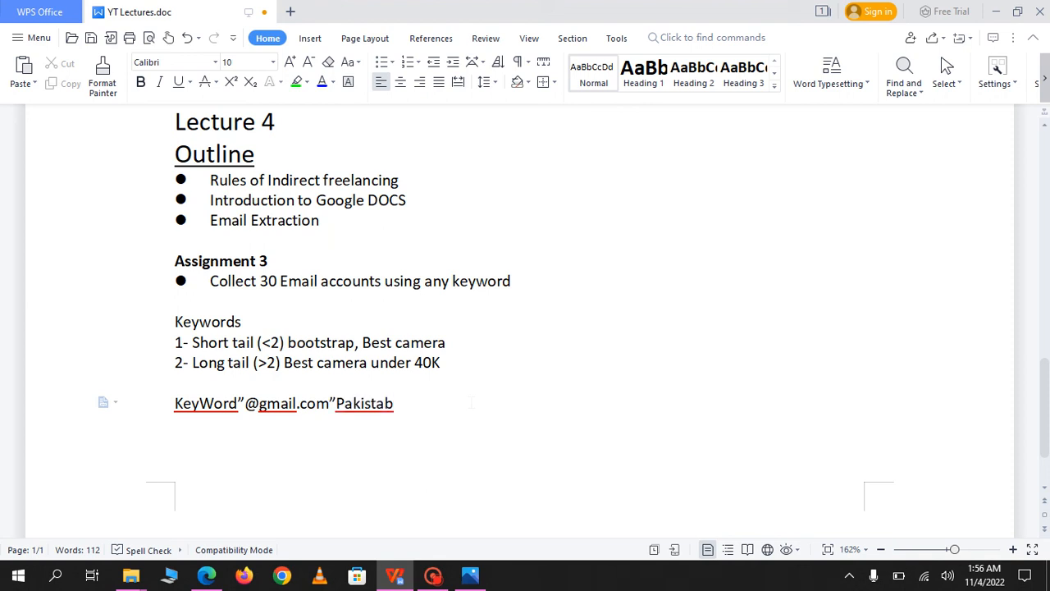
key(BackSpace)
text(n India)
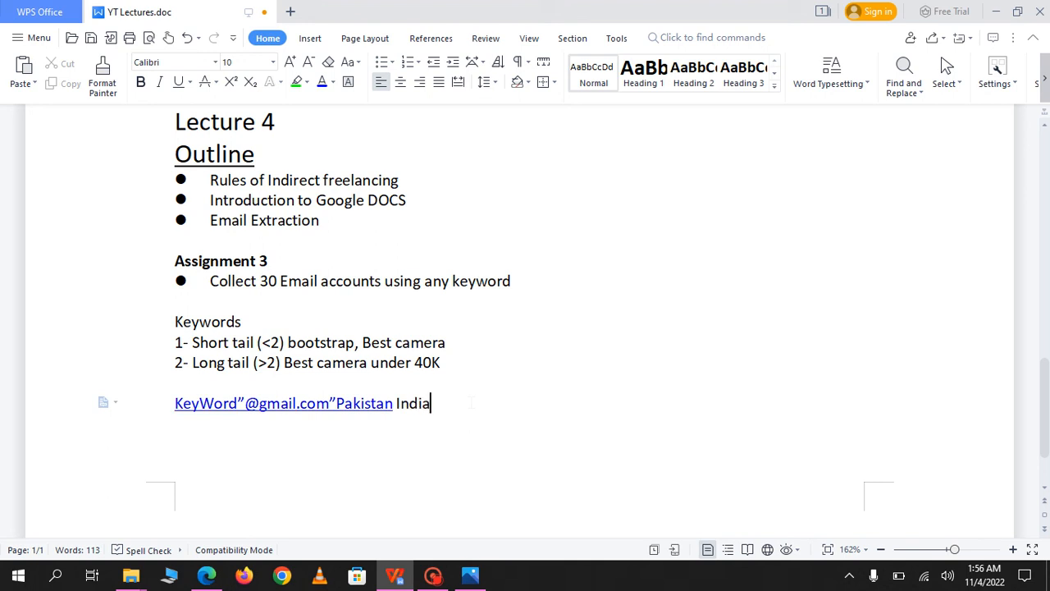
key(BackSpace)
key(BackSpace)
key(BackSpace)
key(BackSpace)
key(BackSpace)
click(206, 575)
click(175, 77)
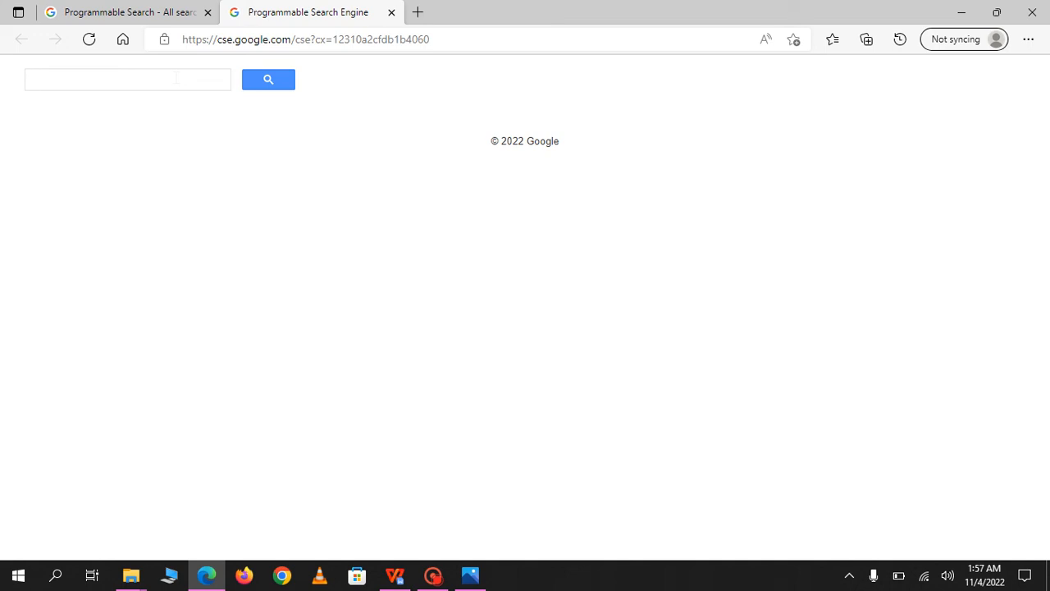
text(Bootstrap"@g)
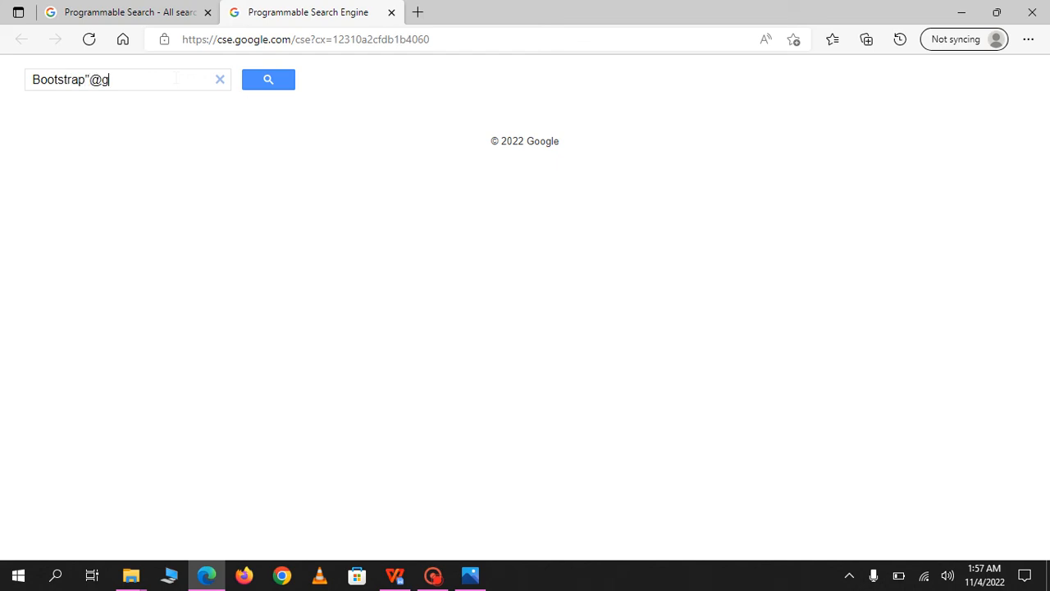
text(mail.com"Paki)
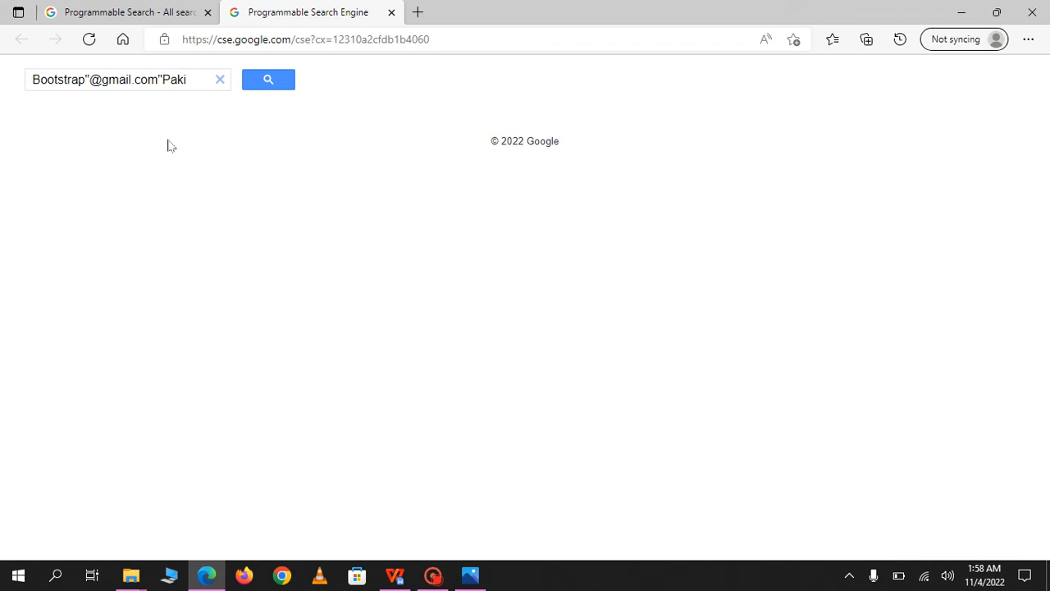
text(stan)
click(273, 79)
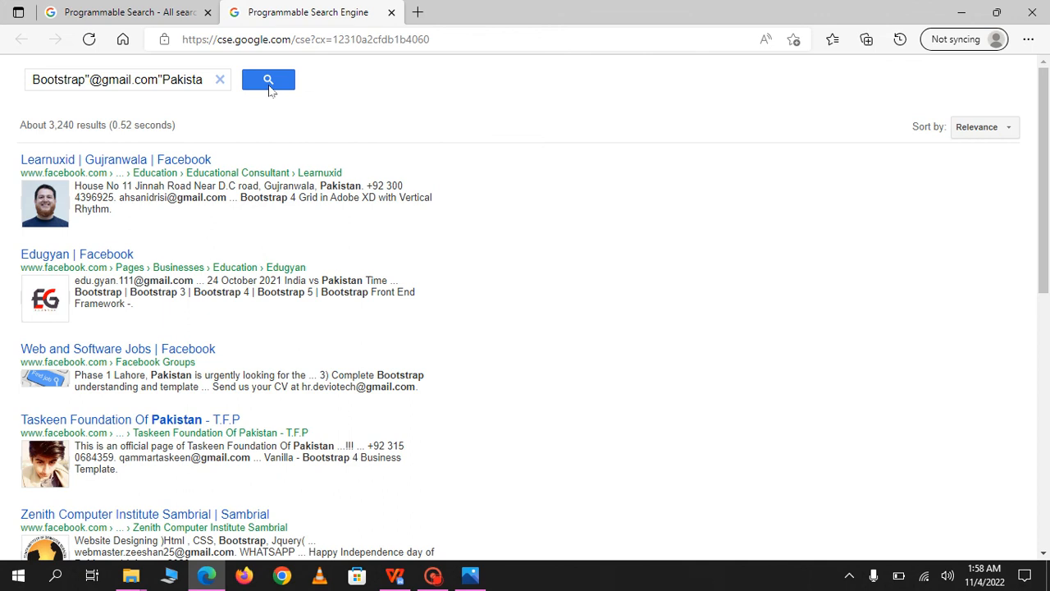
Step: Look through the search results and select all the entries on the first results page
scroll(258, 165, down, 2)
scroll(312, 265, down, 5)
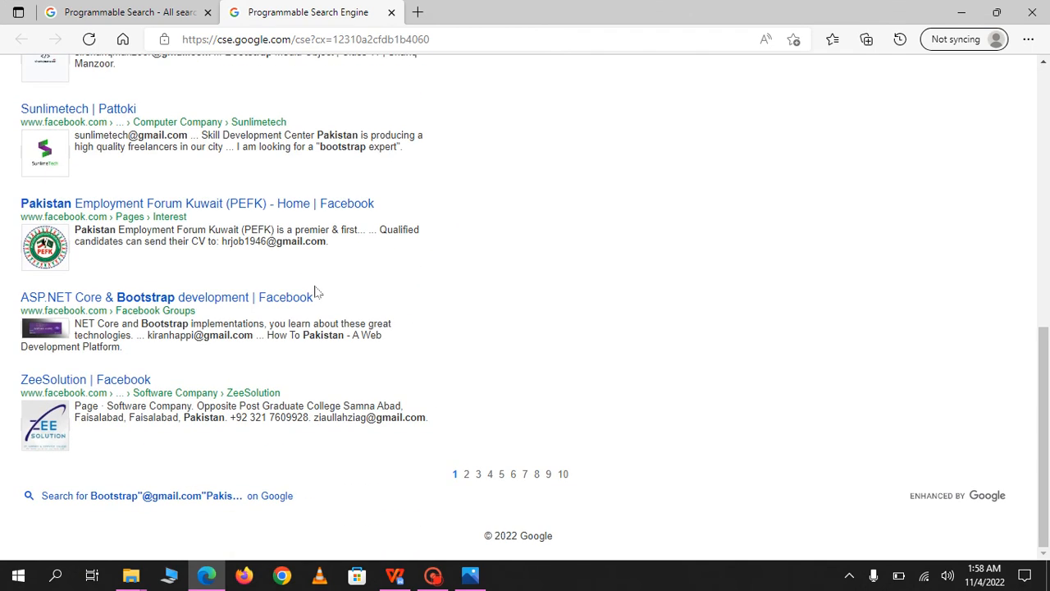
click(562, 475)
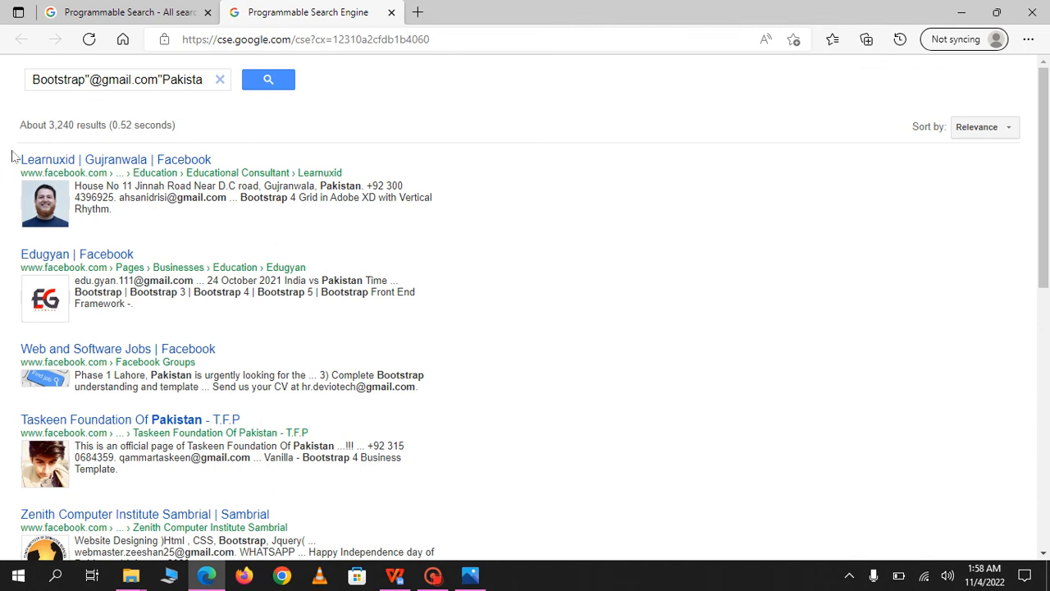
drag(12, 158, 450, 431)
scroll(387, 370, down, 7)
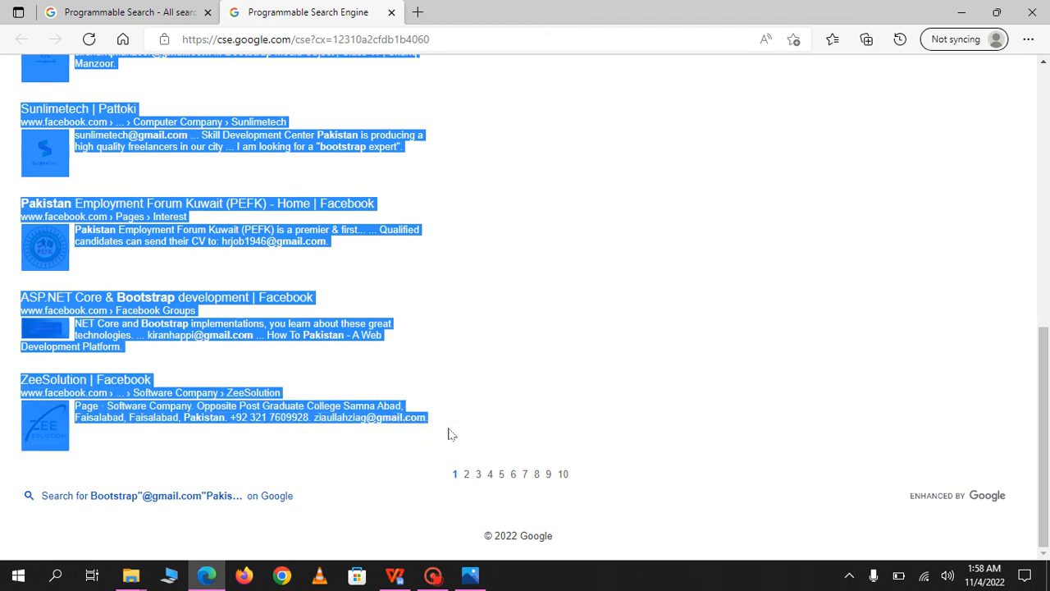
Step: Open Google in a new tab and search for "free online email extractor"
click(419, 14)
click(354, 348)
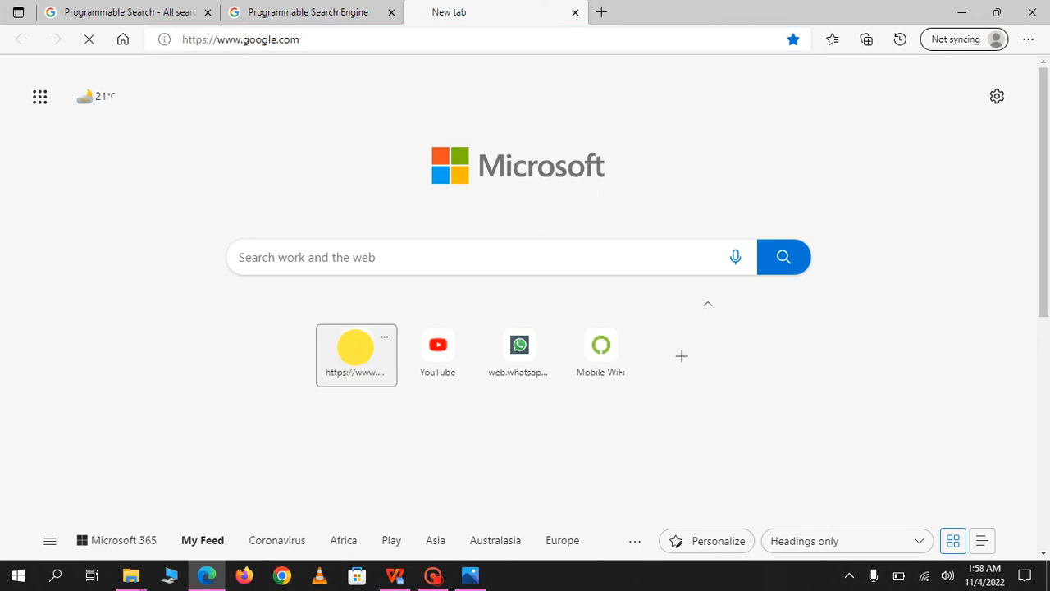
click(454, 217)
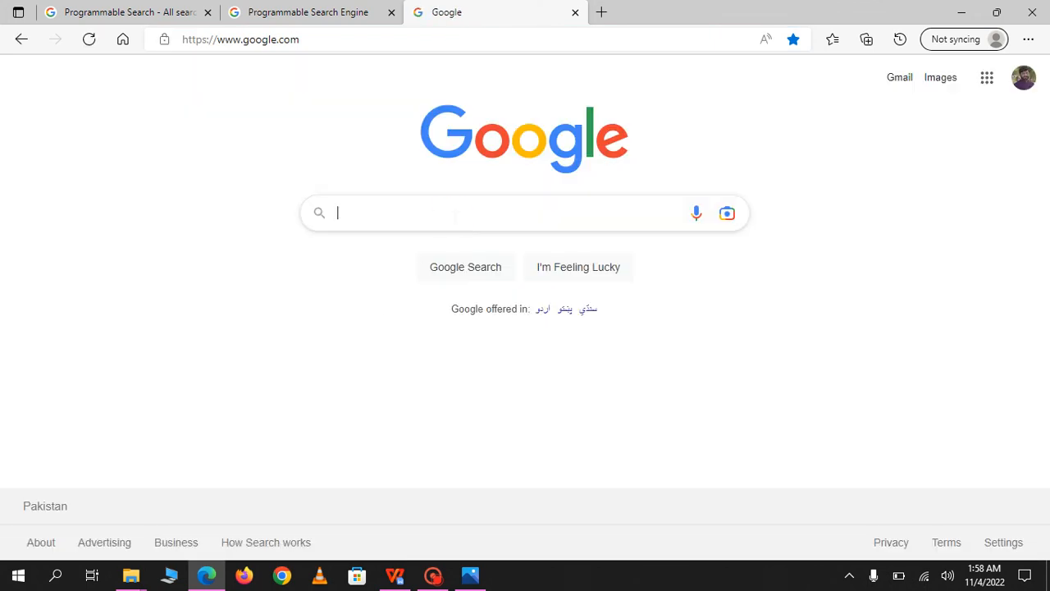
text(free online emial)
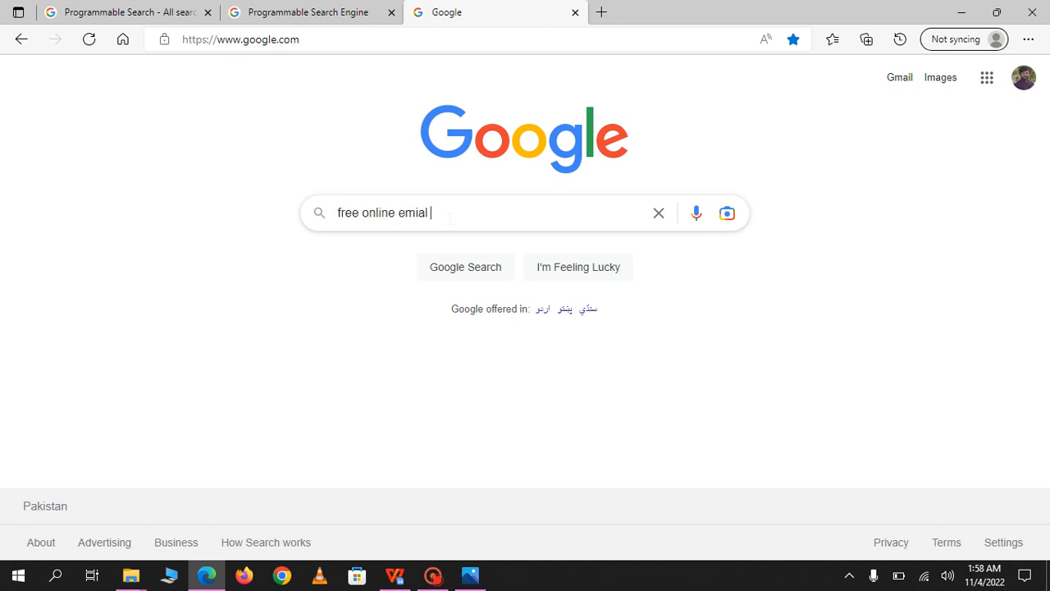
text( extractor)
key(Return)
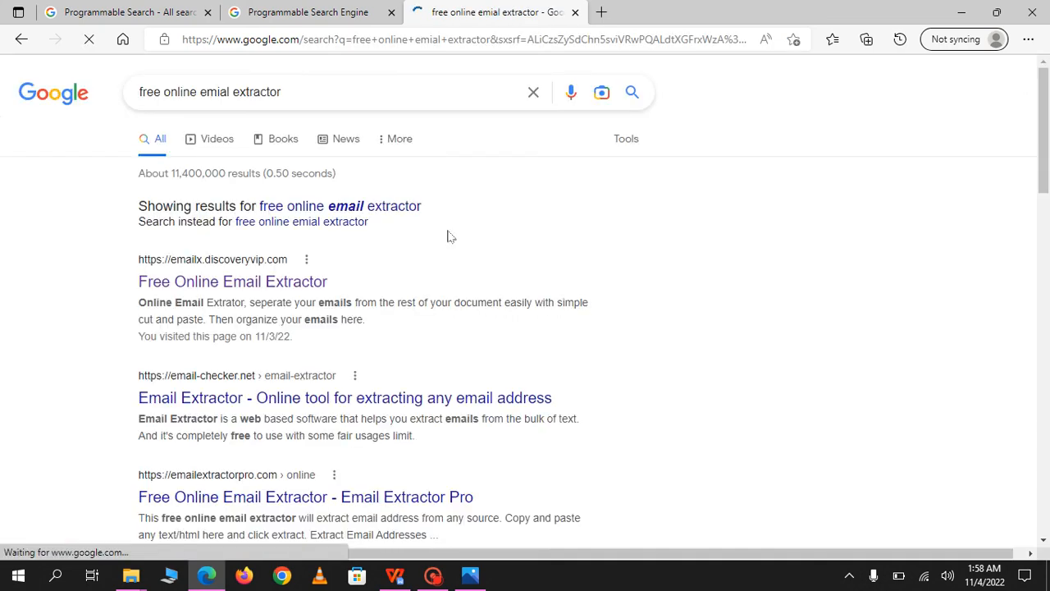
click(415, 212)
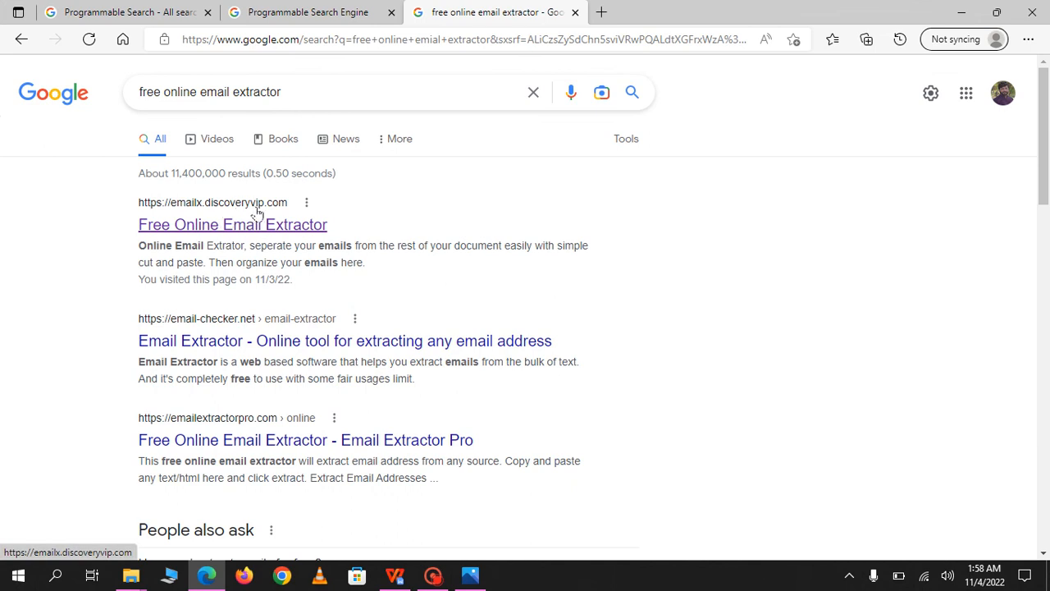
Step: Open the Free Online Email Extractor at emailx.discoveryvip.com and paste the copied first-page search results into its text box
click(249, 231)
click(243, 225)
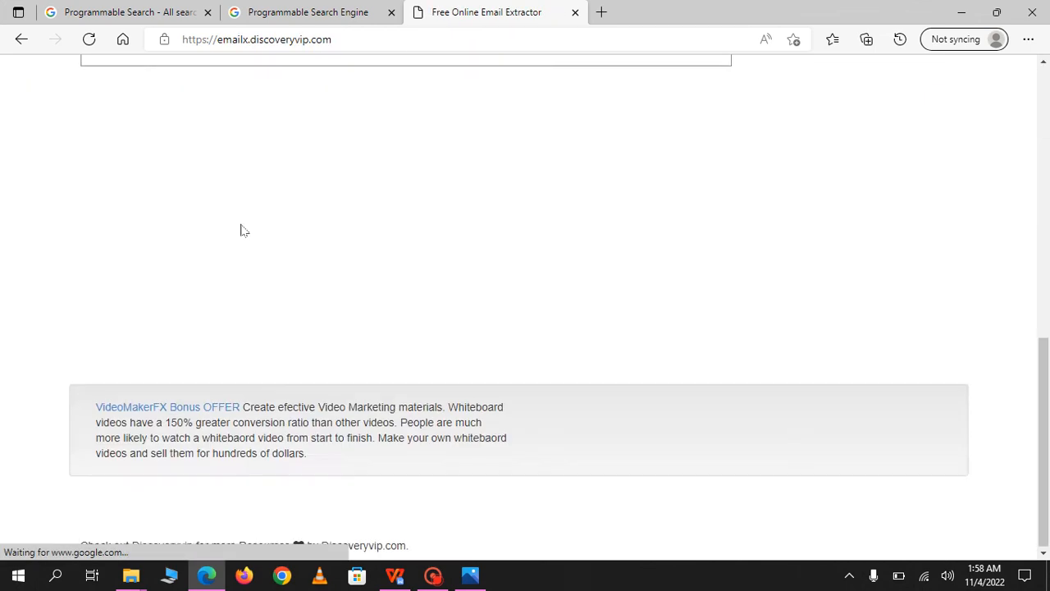
click(279, 13)
click(487, 12)
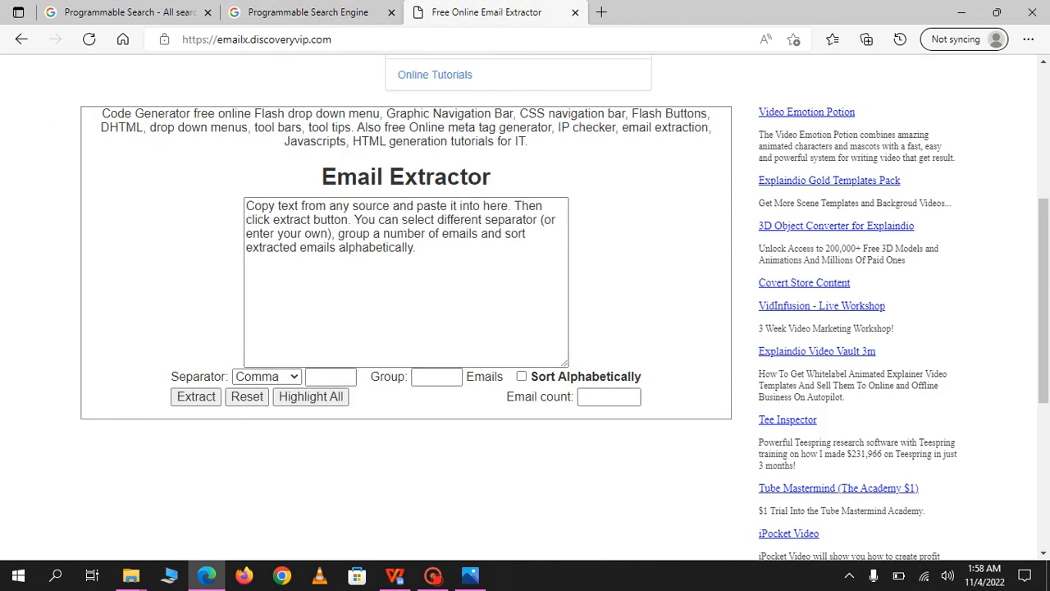
click(425, 265)
key(ctrl+v)
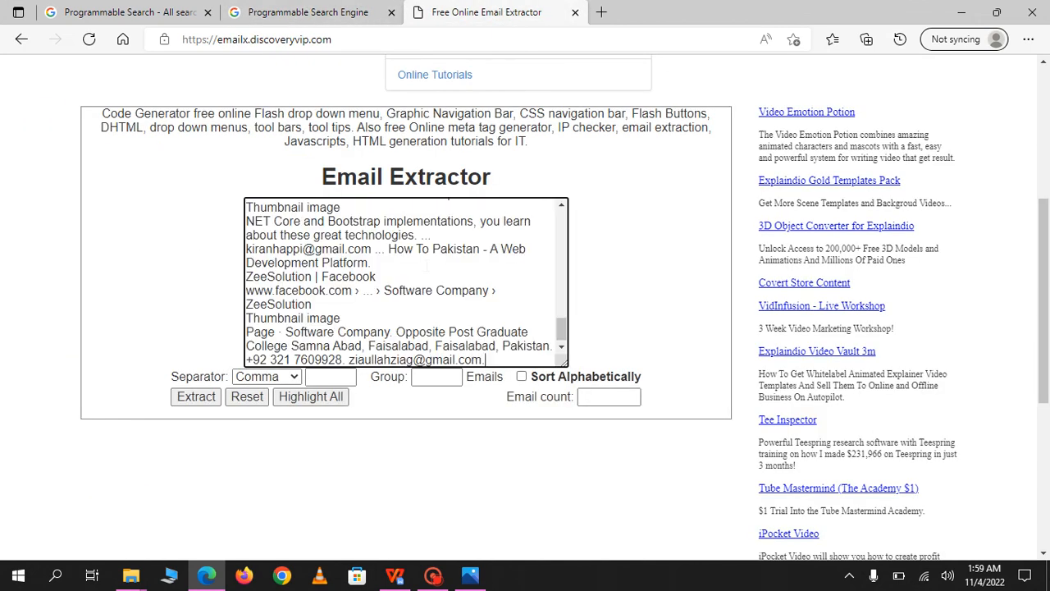
Step: Set the separator to New Line and extract the emails from the pasted text
click(287, 376)
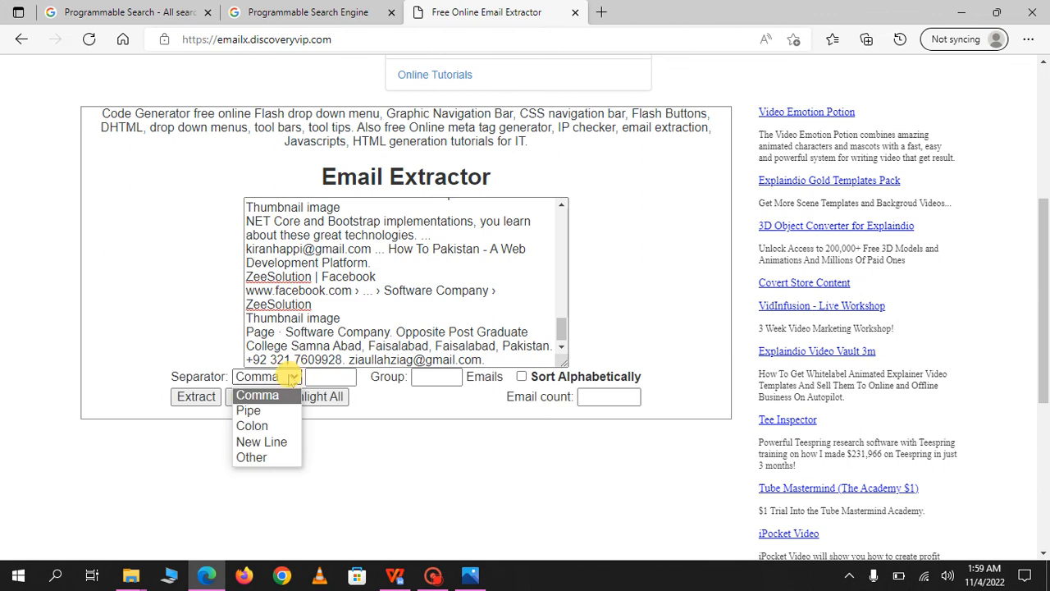
click(260, 442)
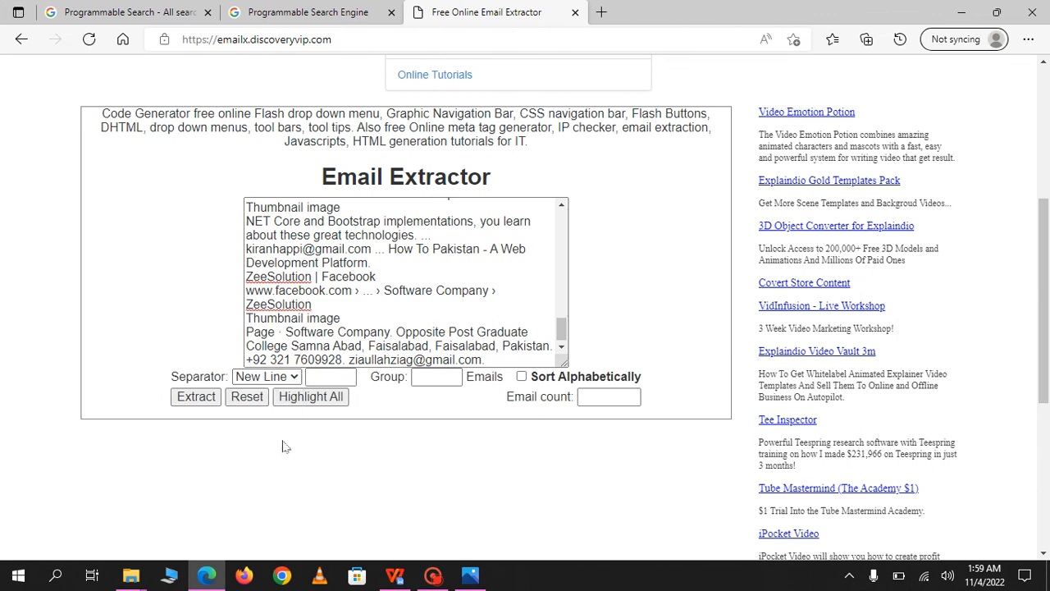
click(207, 398)
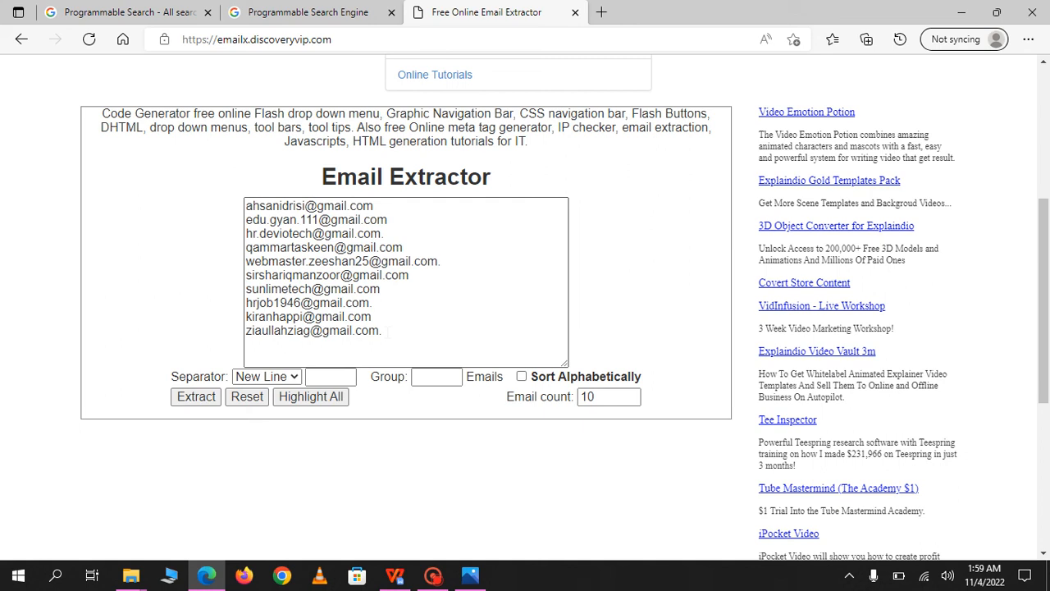
Step: Return to the Facebook search engine, open results page 2 and copy all of its entries
click(316, 16)
click(510, 200)
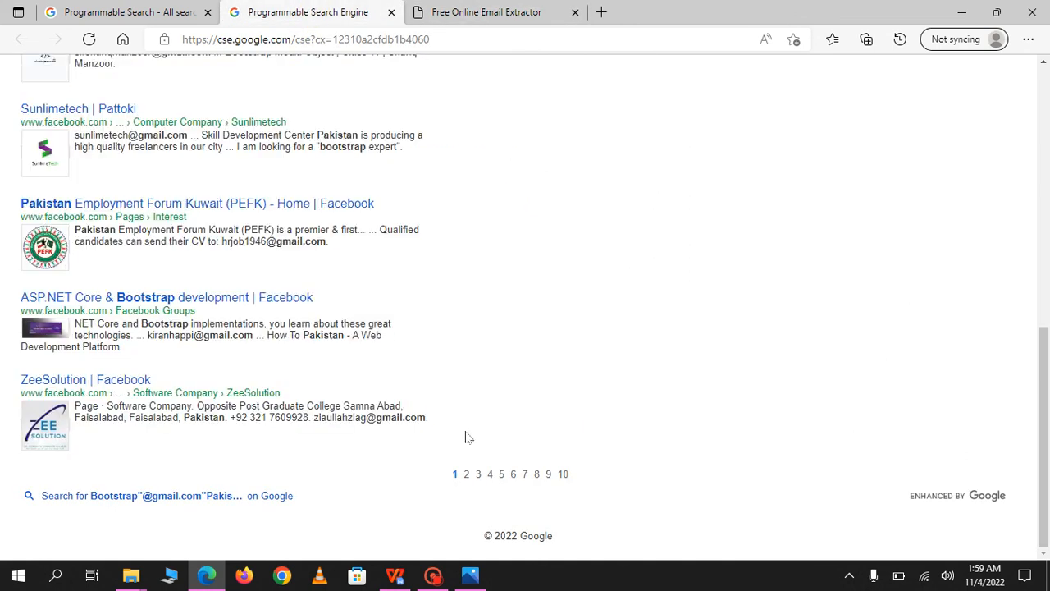
click(467, 474)
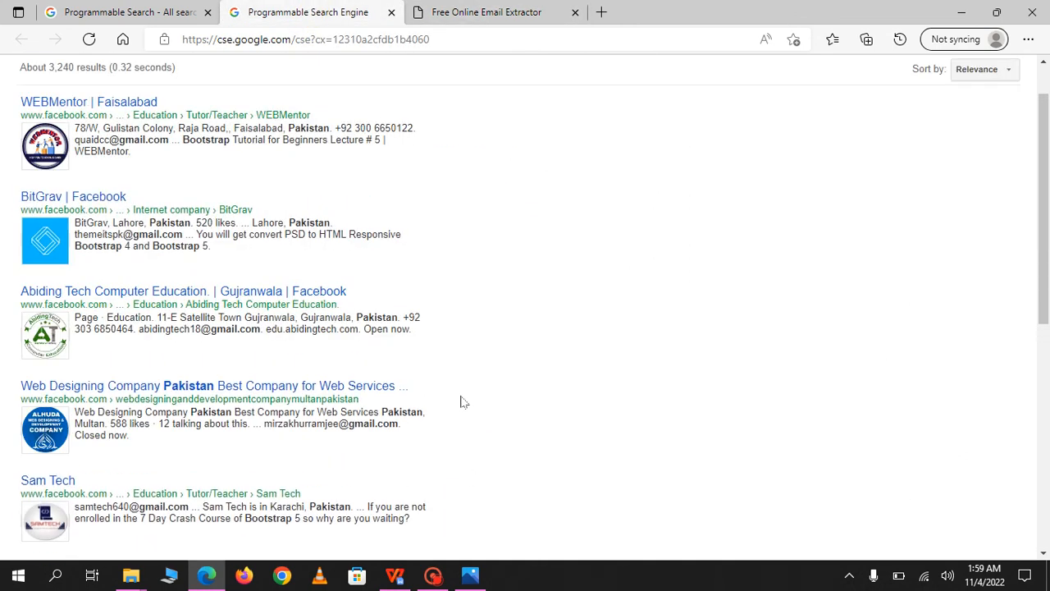
drag(21, 156, 384, 445)
scroll(353, 394, down, 5)
scroll(368, 399, down, 2)
Step: Paste the second-page results on a new line below the emails in the extractor and extract the addresses again
click(497, 10)
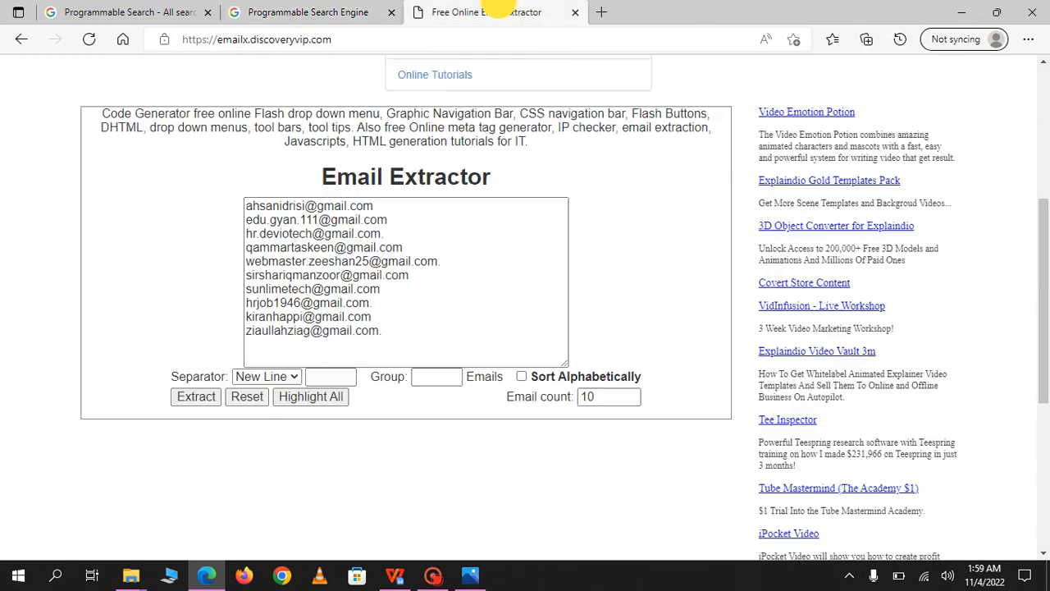
click(405, 349)
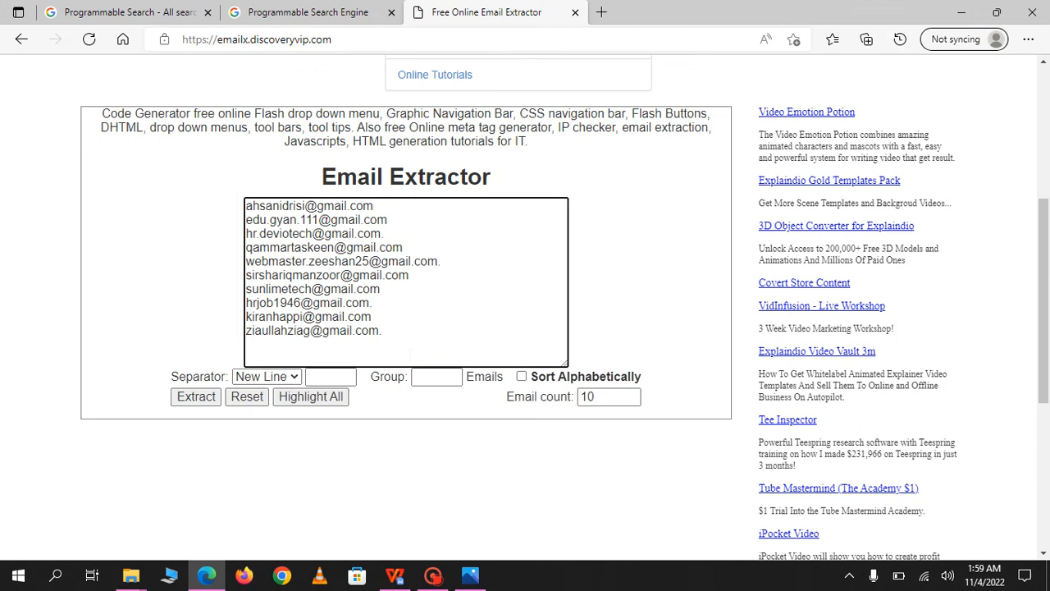
key(Return)
key(ctrl+v)
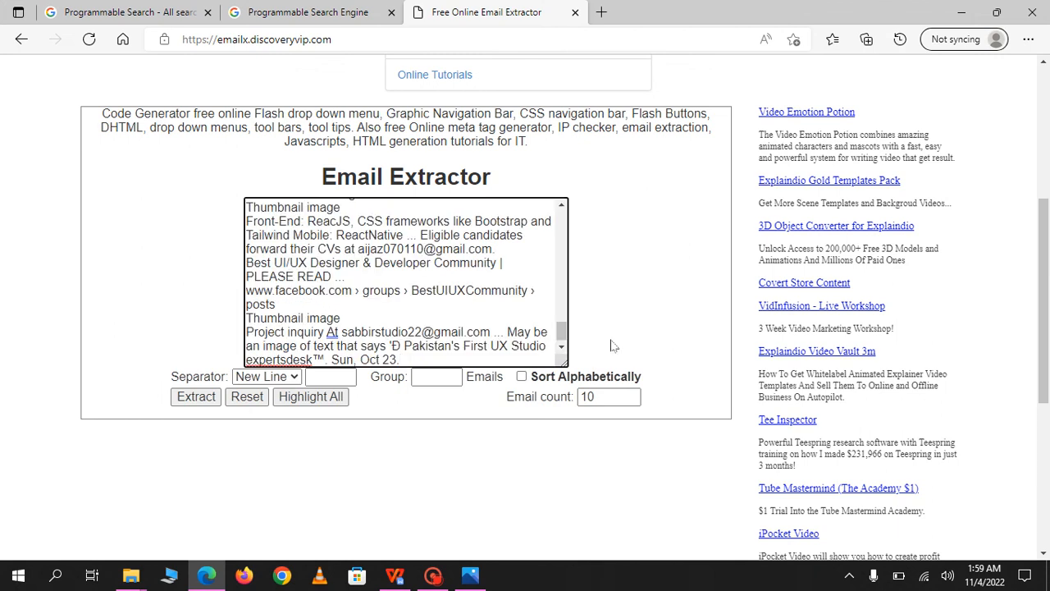
scroll(611, 346, down, 2)
click(186, 223)
scroll(184, 223, down, 2)
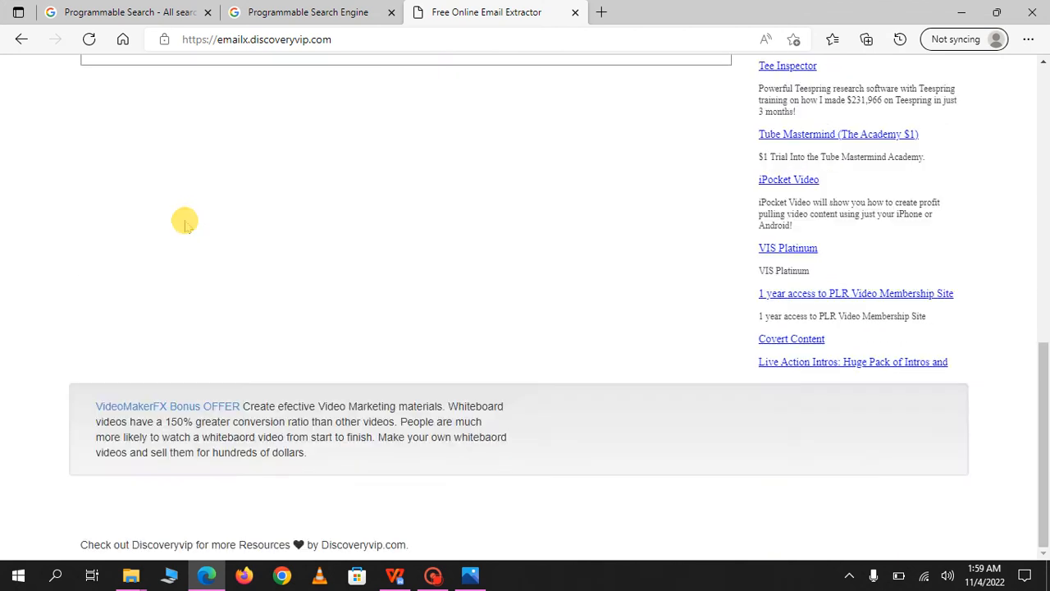
scroll(422, 382, up, 4)
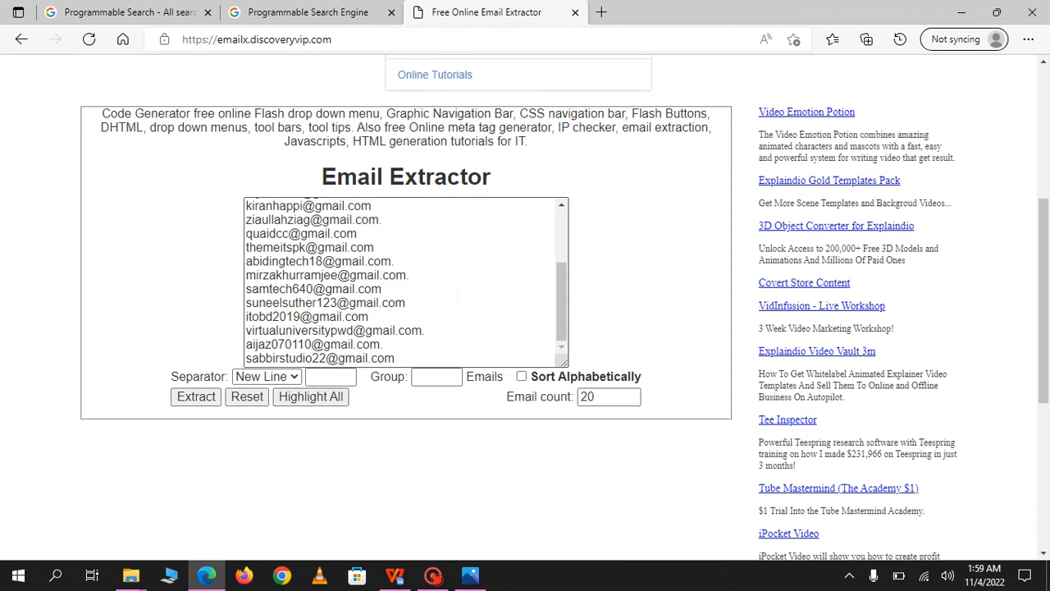
scroll(457, 294, up, 3)
scroll(456, 294, down, 3)
Step: Open page 3 of the Facebook search results, complete the robot check and copy all of its entries
click(279, 15)
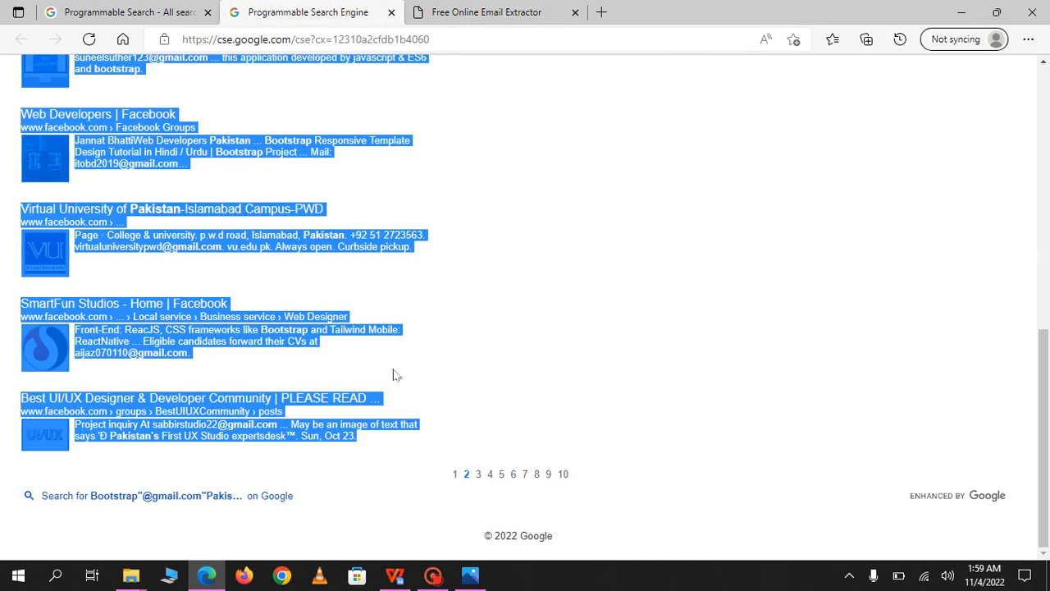
click(477, 476)
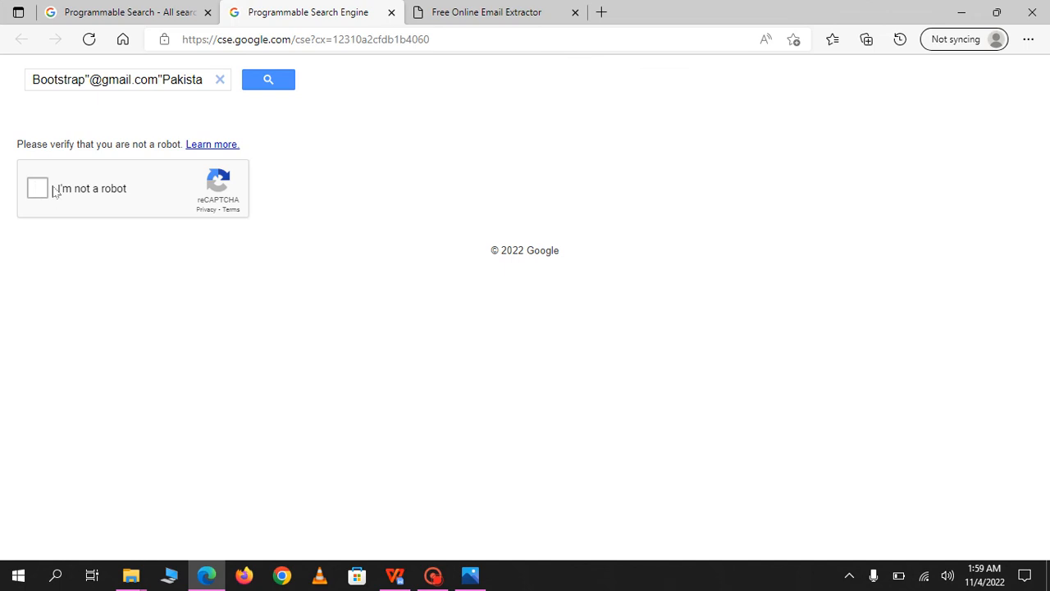
click(36, 189)
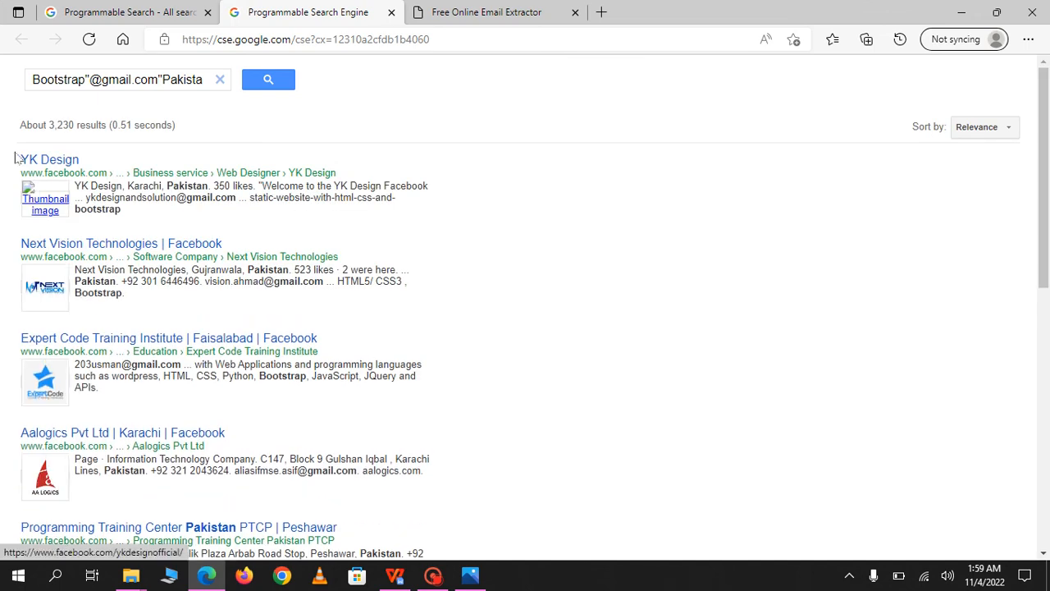
click(11, 150)
drag(11, 149, 433, 430)
scroll(401, 364, down, 10)
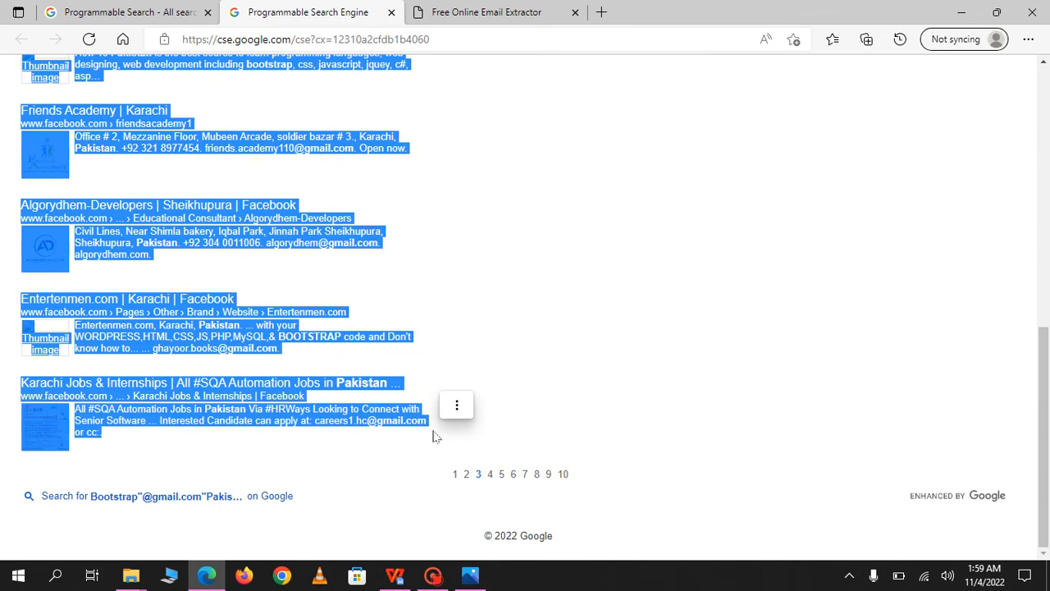
Step: Add the third-page results after the emails in the extractor, extract the addresses and look through the combined list
click(487, 11)
scroll(451, 344, down, 2)
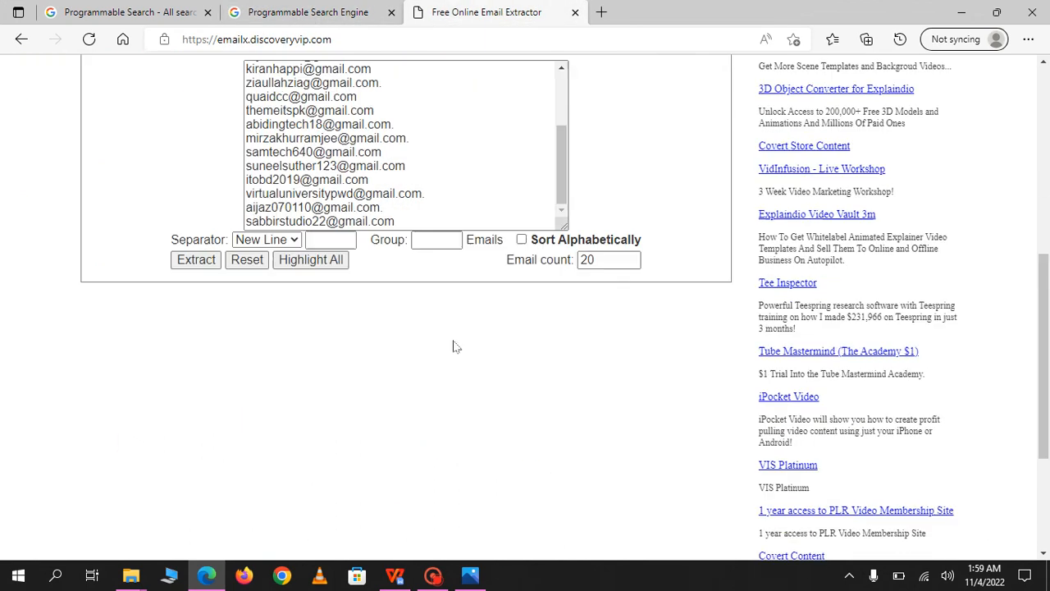
scroll(467, 164, up, 2)
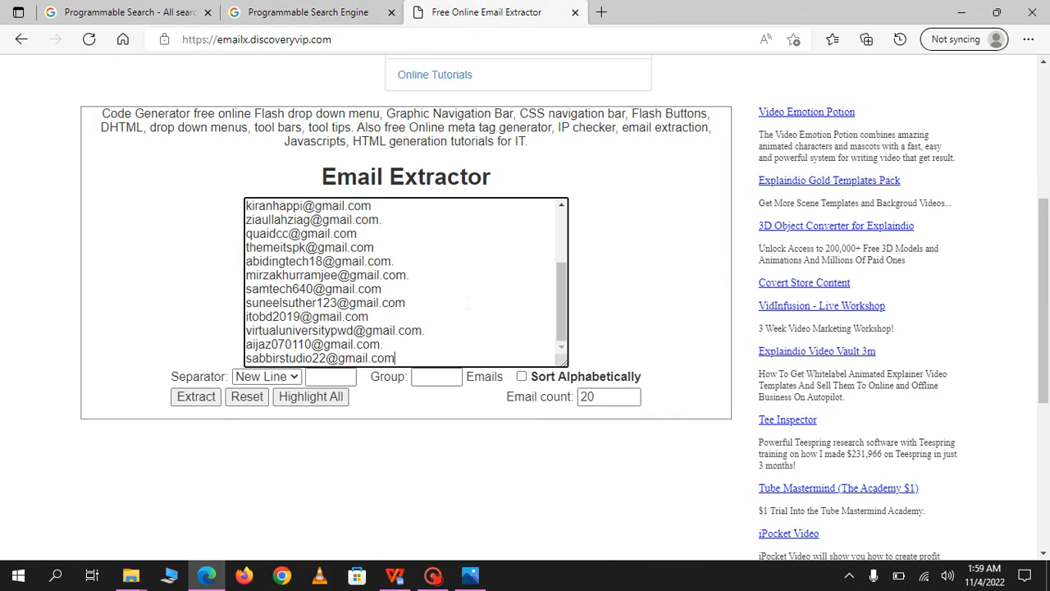
key(ctrl+a)
key(ctrl+v)
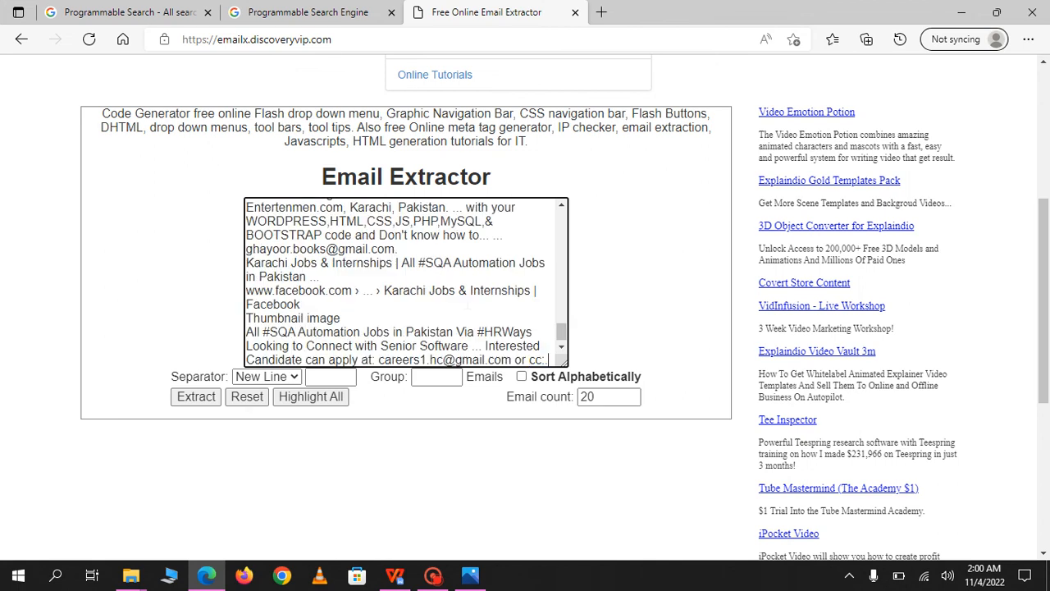
click(201, 399)
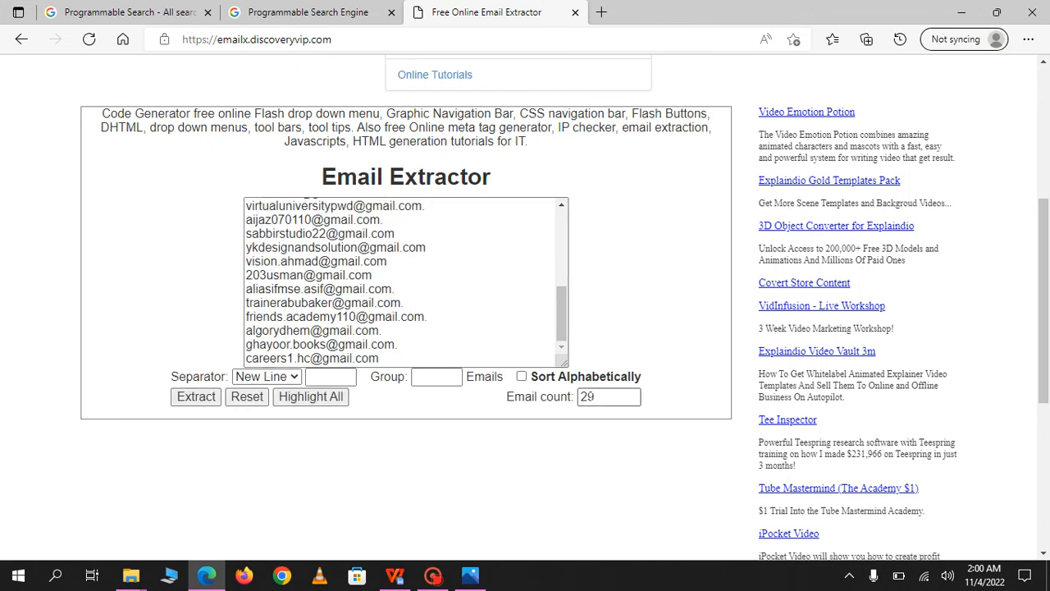
scroll(496, 310, up, 3)
scroll(496, 310, down, 8)
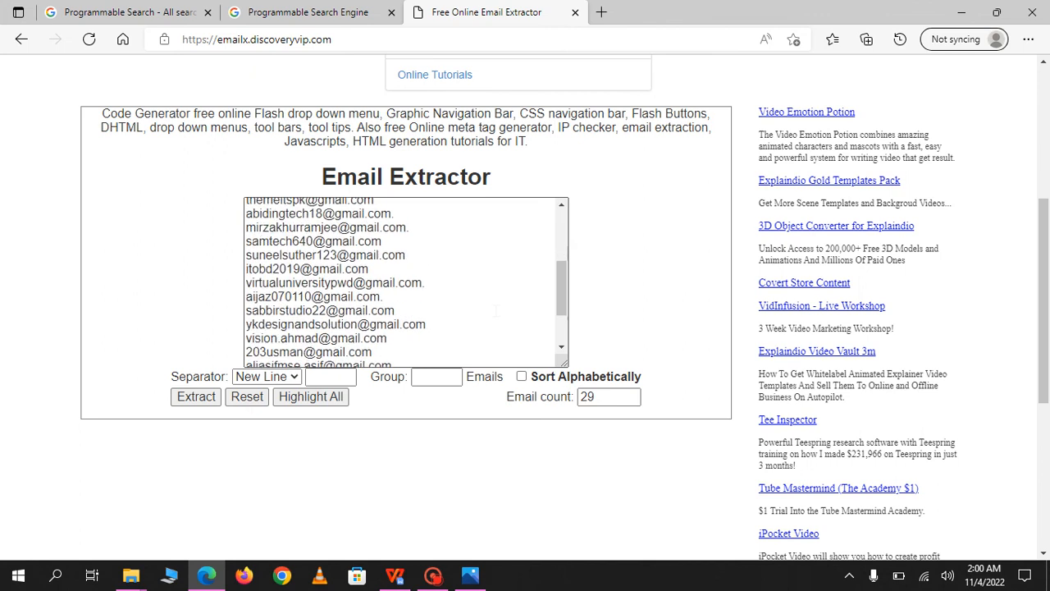
scroll(557, 336, up, 6)
scroll(670, 352, up, 4)
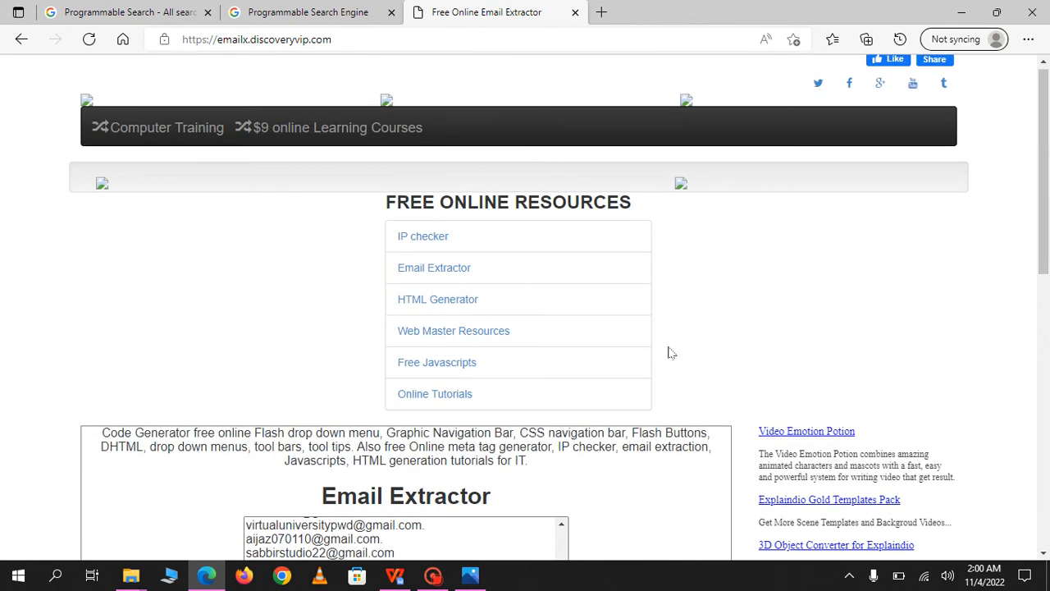
scroll(673, 352, down, 5)
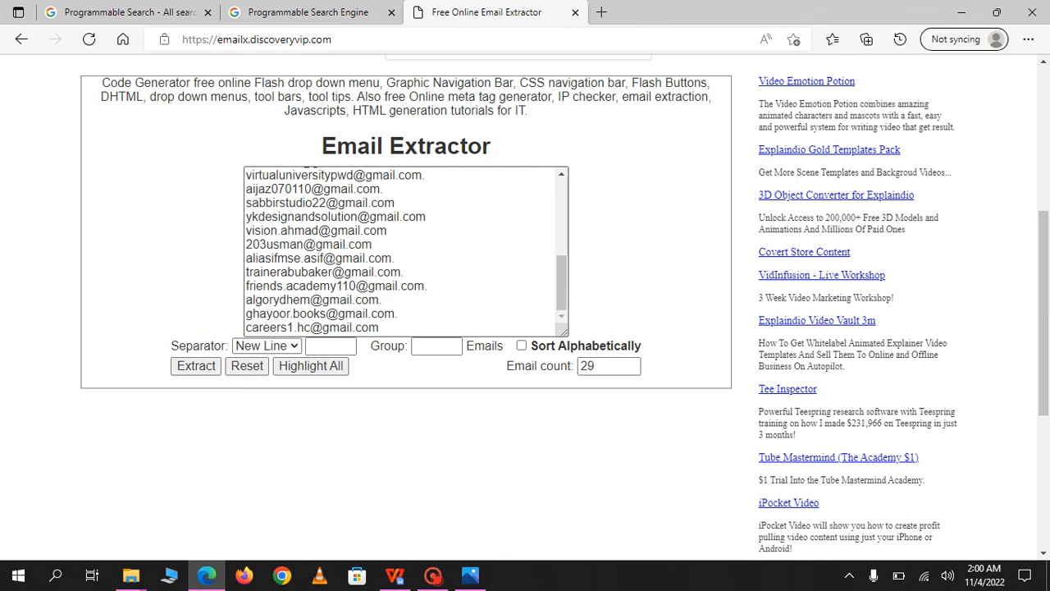
Step: Return briefly to the Facebook search results and switch to the YT Lectures document in WPS Office at the Lecture 4 notes
click(296, 13)
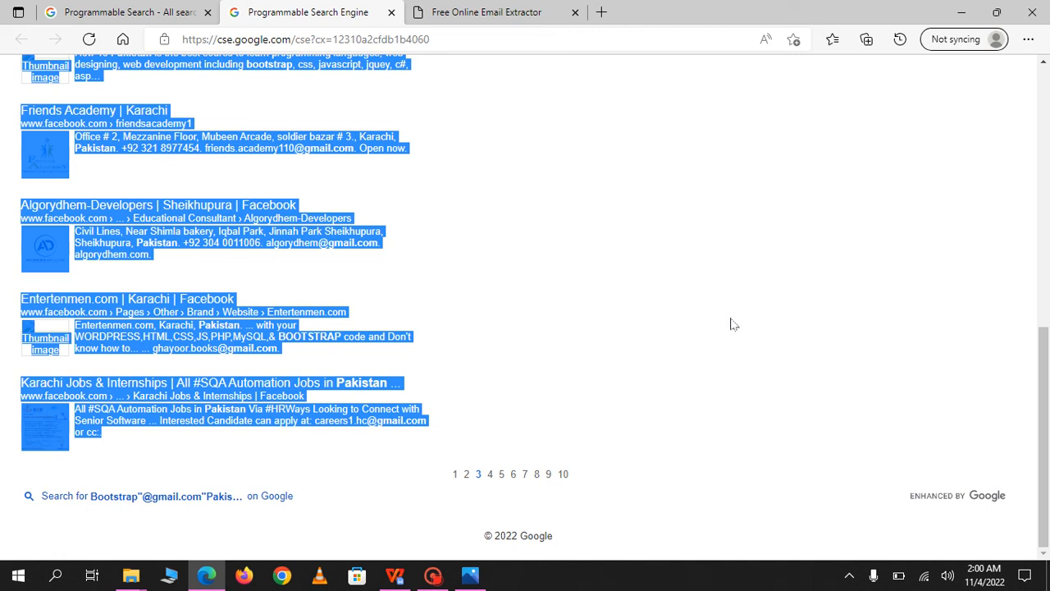
click(395, 575)
scroll(467, 418, up, 1)
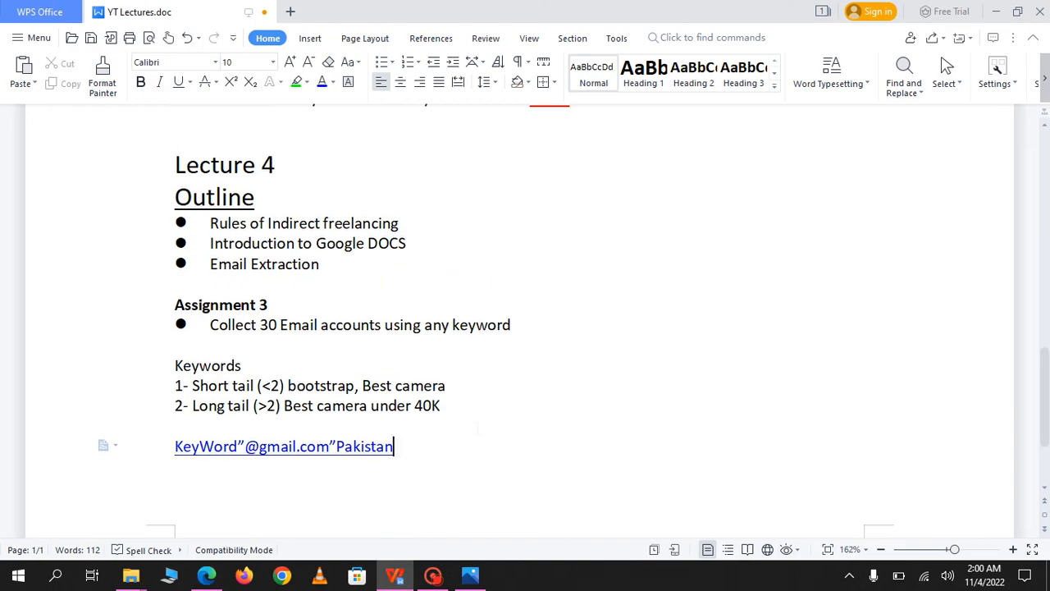